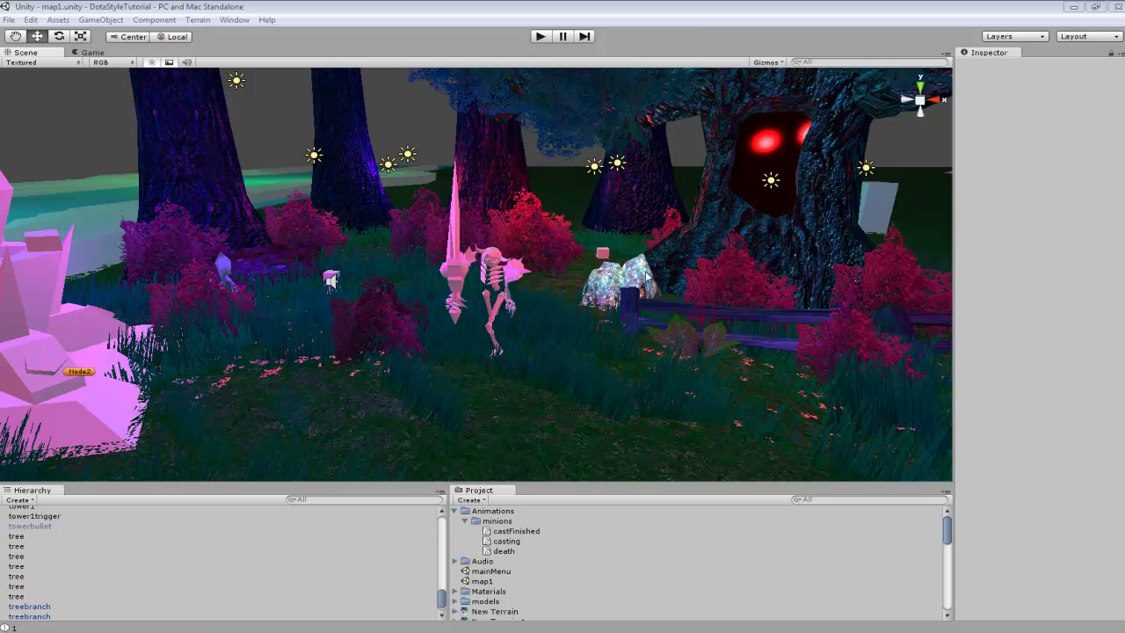
Step: Select the skeleton minion's mesh in the scene
{"action": "right_click_drag", "start_coordinate": [674, 271], "coordinate": [648, 280]}
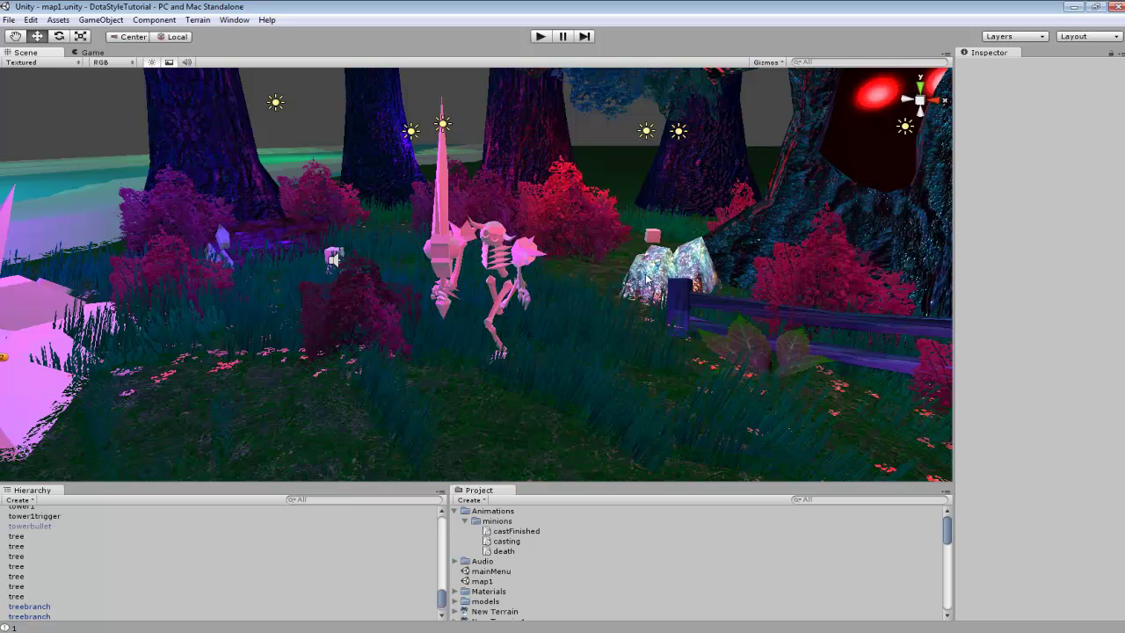
{"action": "right_click_drag", "start_coordinate": [536, 271], "coordinate": [613, 286]}
{"action": "right_click_drag", "start_coordinate": [541, 261], "coordinate": [401, 261]}
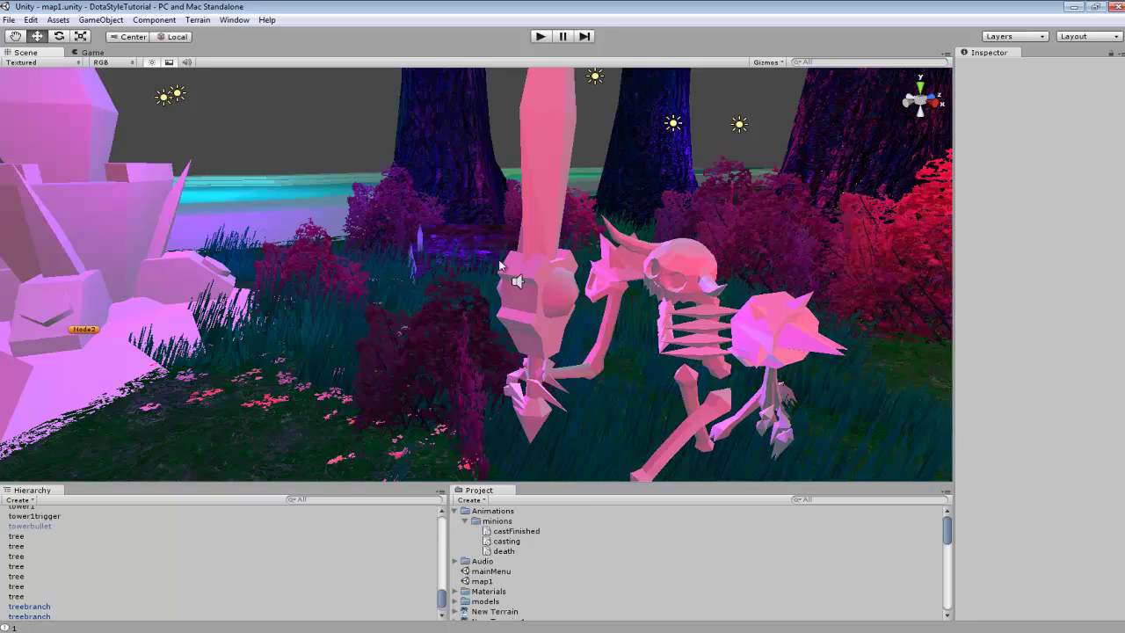
{"action": "right_click_drag", "start_coordinate": [543, 275], "coordinate": [324, 224]}
{"action": "right_click_drag", "start_coordinate": [496, 260], "coordinate": [486, 268]}
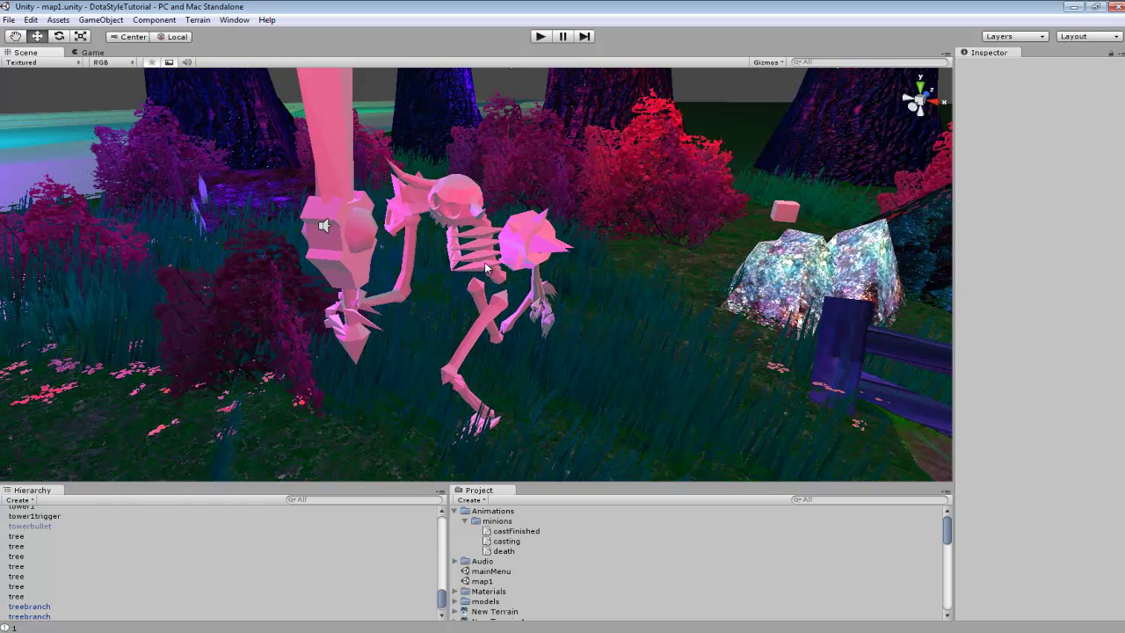
{"action": "left_click", "coordinate": [449, 208]}
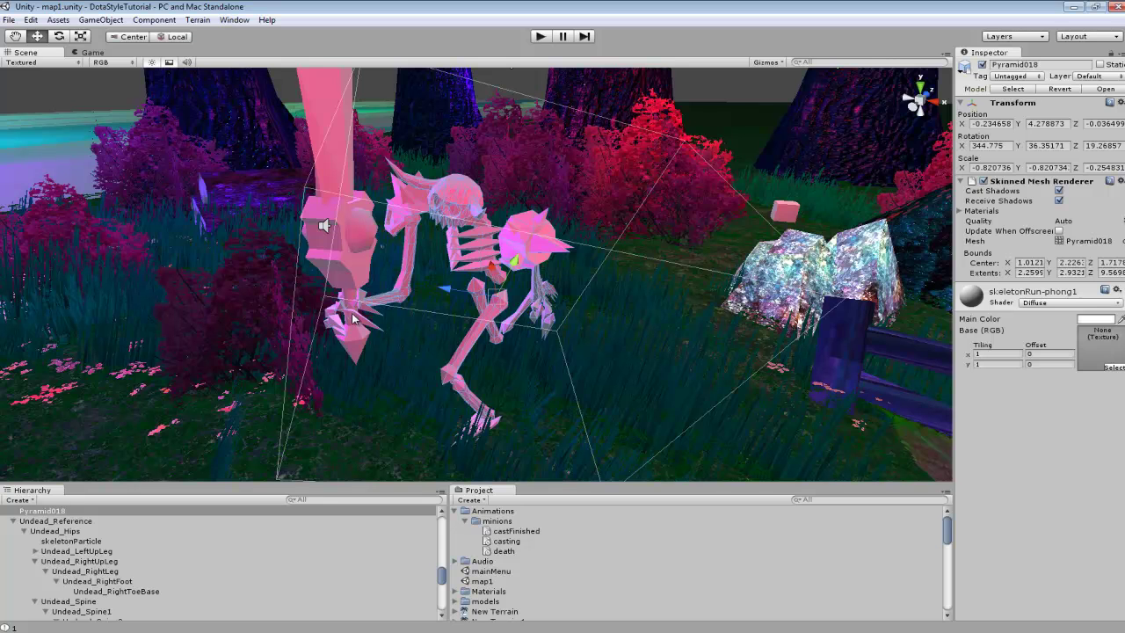
Step: Inspect the Undead_RightHandIndex1 bone under the skeleton's right hand, followed by its child object sword2
{"action": "scroll", "coordinate": [85, 536], "scroll_direction": "down", "scroll_amount": 5}
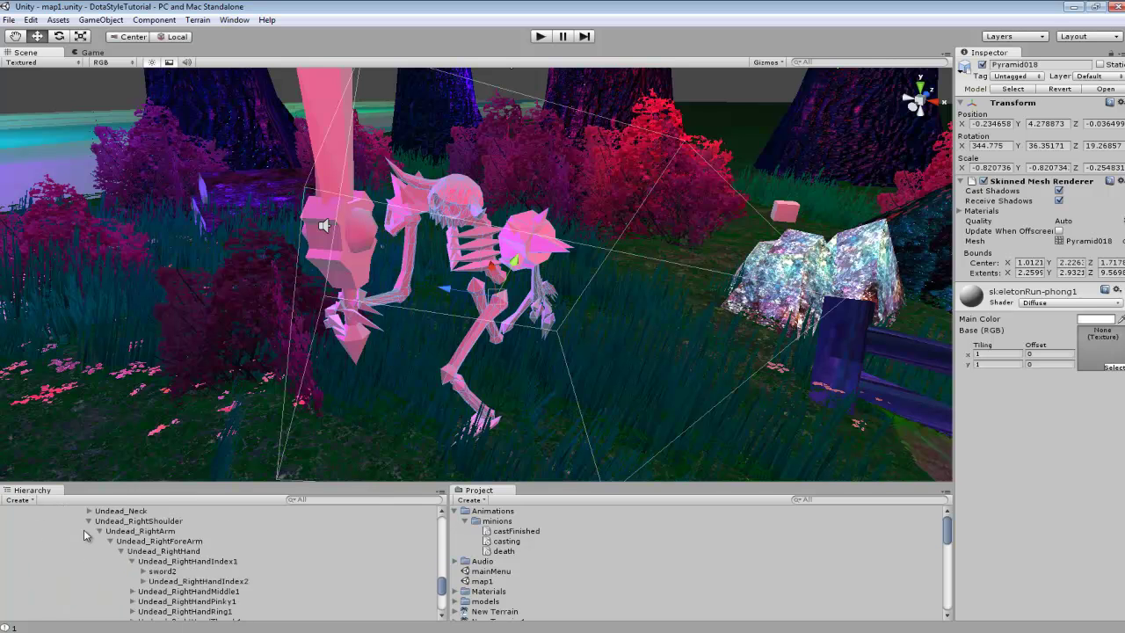
{"action": "scroll", "coordinate": [119, 534], "scroll_direction": "up", "scroll_amount": 2}
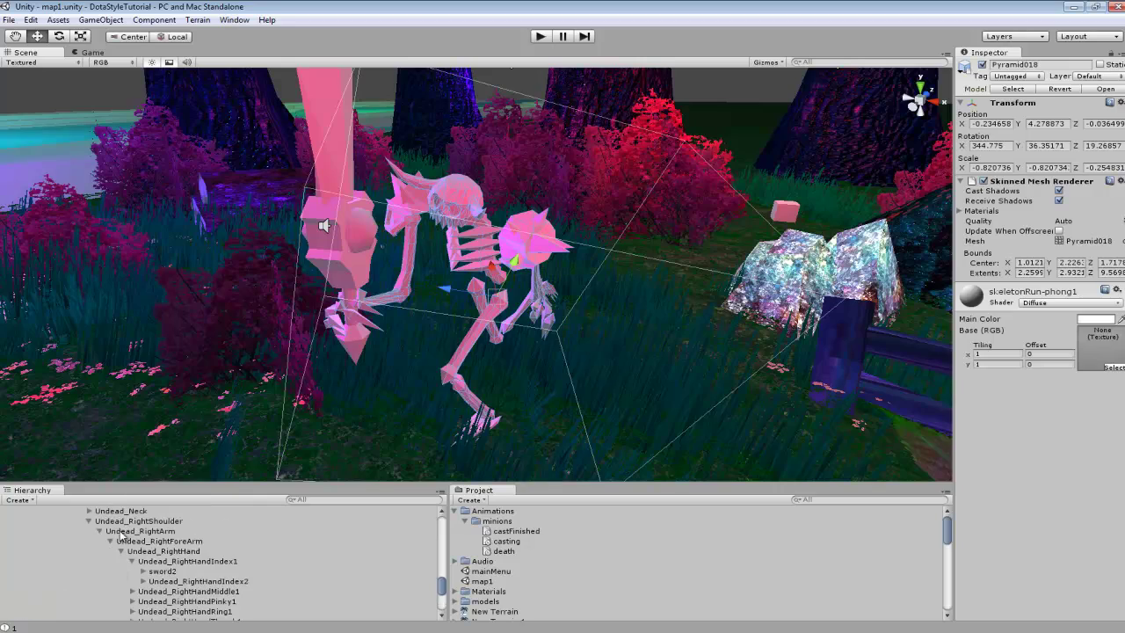
{"action": "left_click", "coordinate": [192, 563]}
{"action": "left_click_drag", "start_coordinate": [401, 364], "coordinate": [397, 310], "text": "alt"}
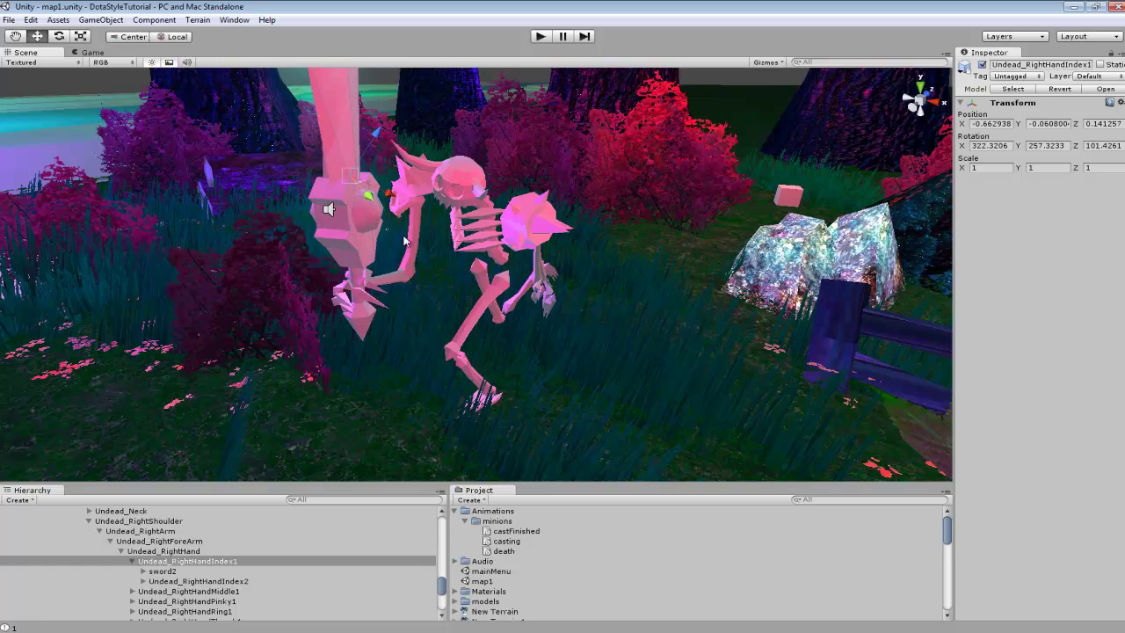
{"action": "scroll", "coordinate": [490, 260], "scroll_direction": "up", "scroll_amount": 5}
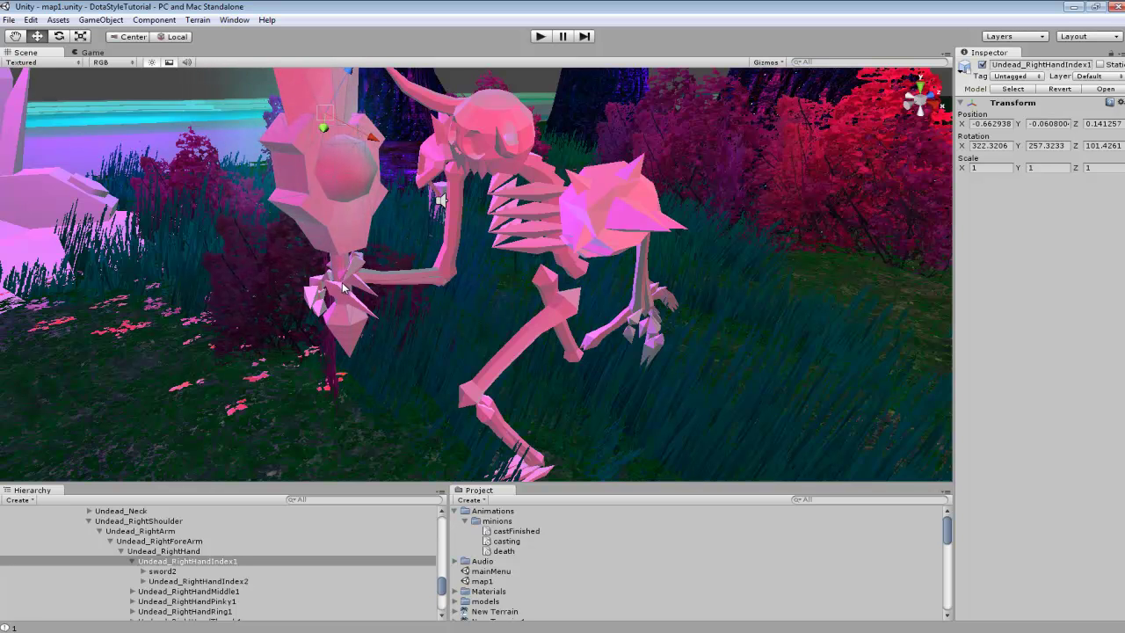
{"action": "left_click", "coordinate": [164, 572]}
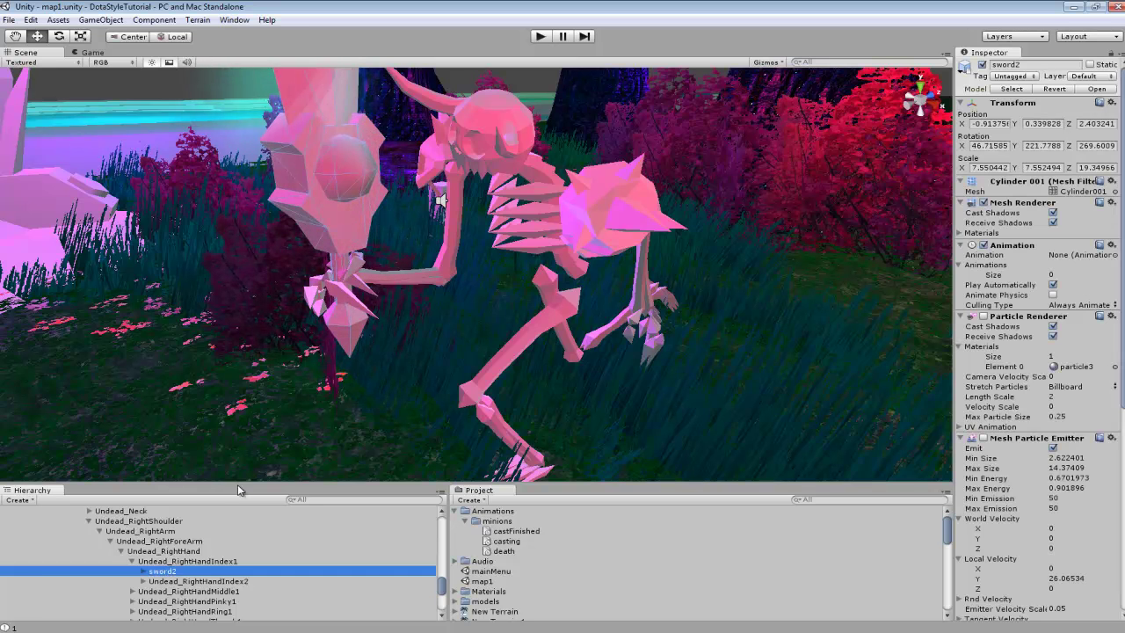
Step: Reselect the Undead_RightHandIndex1 bone and examine its position relative to the sword and hand
{"action": "right_click_drag", "start_coordinate": [352, 380], "coordinate": [435, 278]}
{"action": "left_click", "coordinate": [213, 561]}
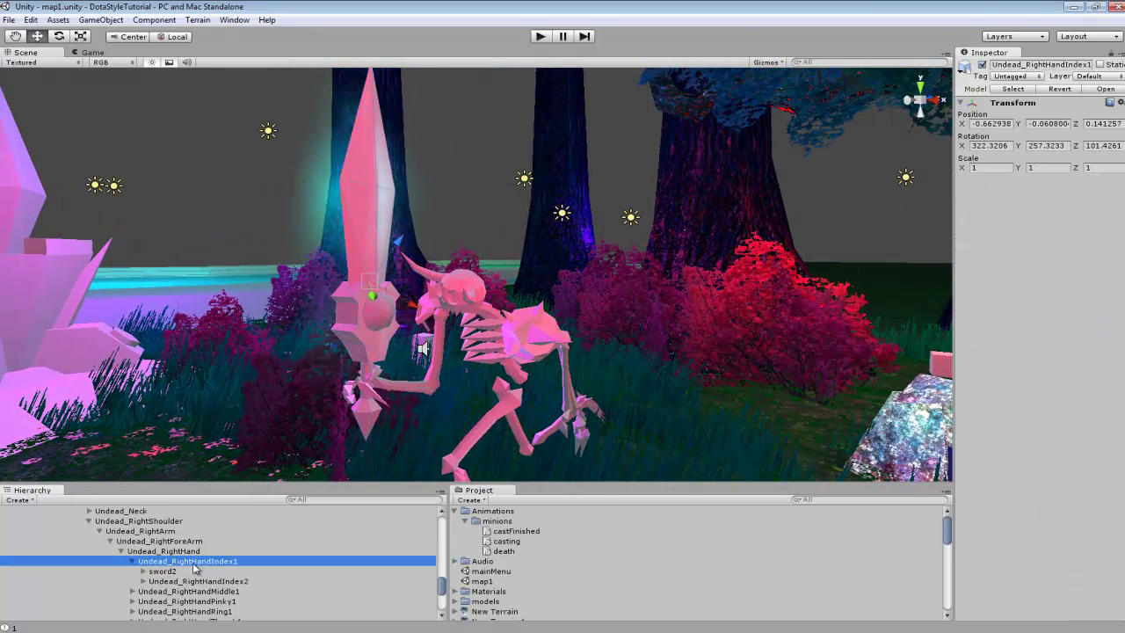
{"action": "right_click_drag", "start_coordinate": [536, 283], "coordinate": [423, 320]}
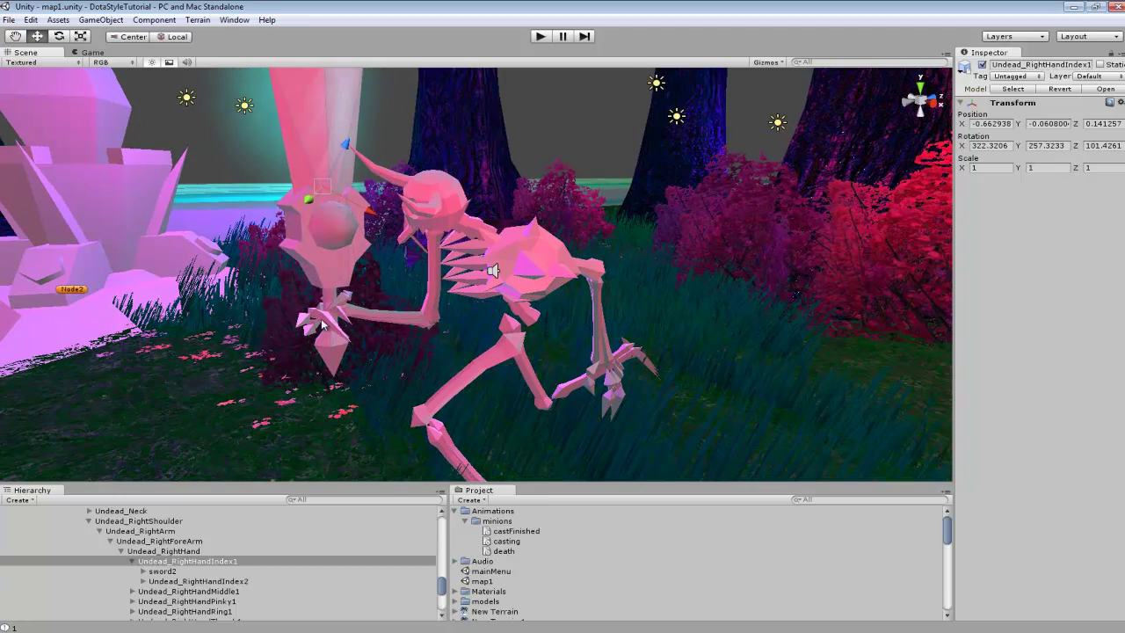
{"action": "right_click_drag", "start_coordinate": [329, 309], "coordinate": [476, 327]}
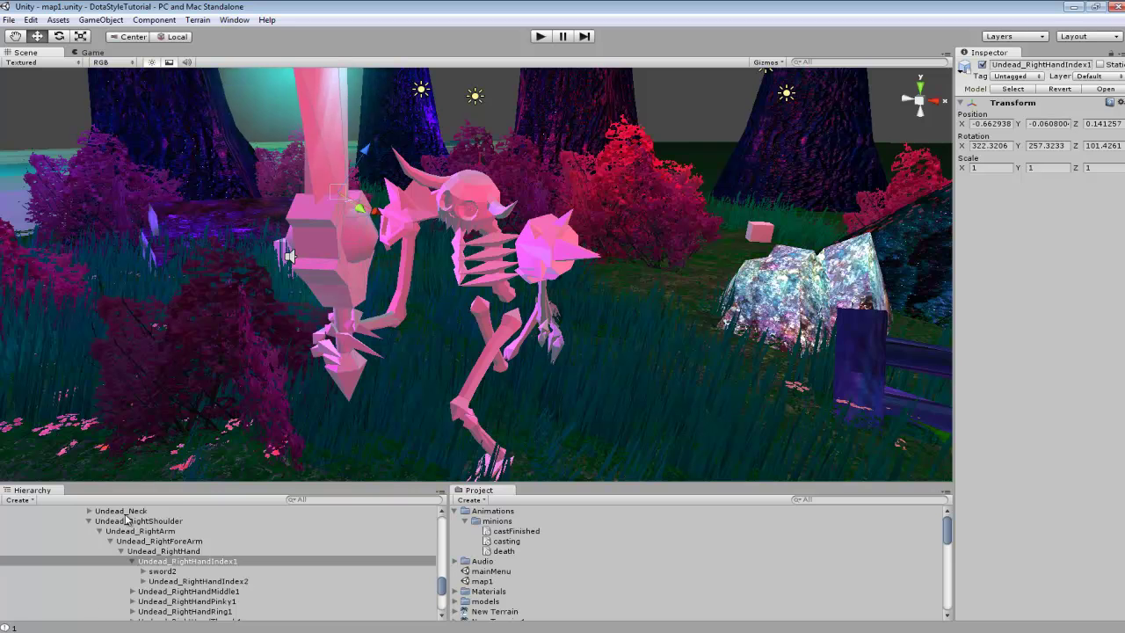
Step: Examine the skeleton's bone hierarchy from the hips through the spine to the right hand
{"action": "scroll", "coordinate": [140, 571], "scroll_direction": "up", "scroll_amount": 3}
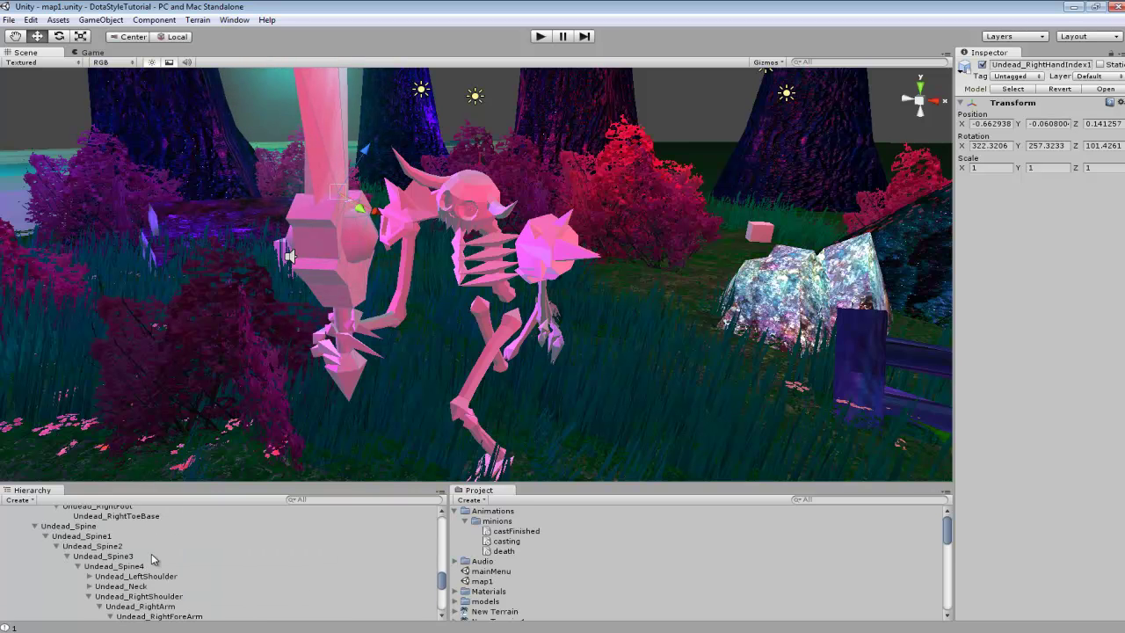
{"action": "scroll", "coordinate": [145, 557], "scroll_direction": "up", "scroll_amount": 3}
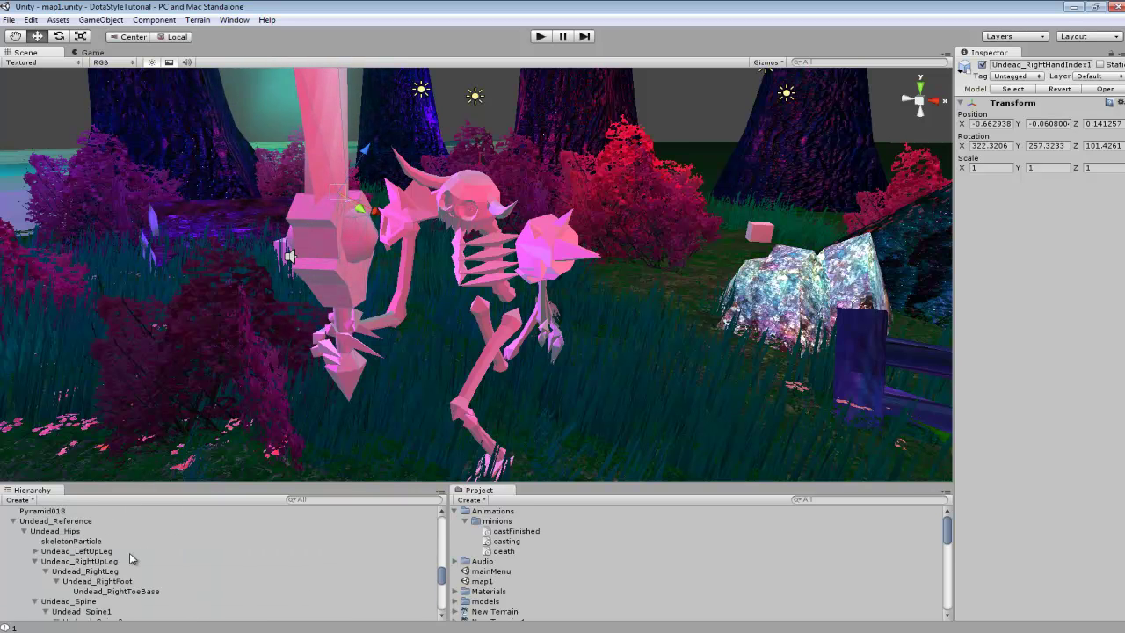
{"action": "scroll", "coordinate": [130, 559], "scroll_direction": "down", "scroll_amount": 2}
{"action": "scroll", "coordinate": [123, 551], "scroll_direction": "down", "scroll_amount": 2}
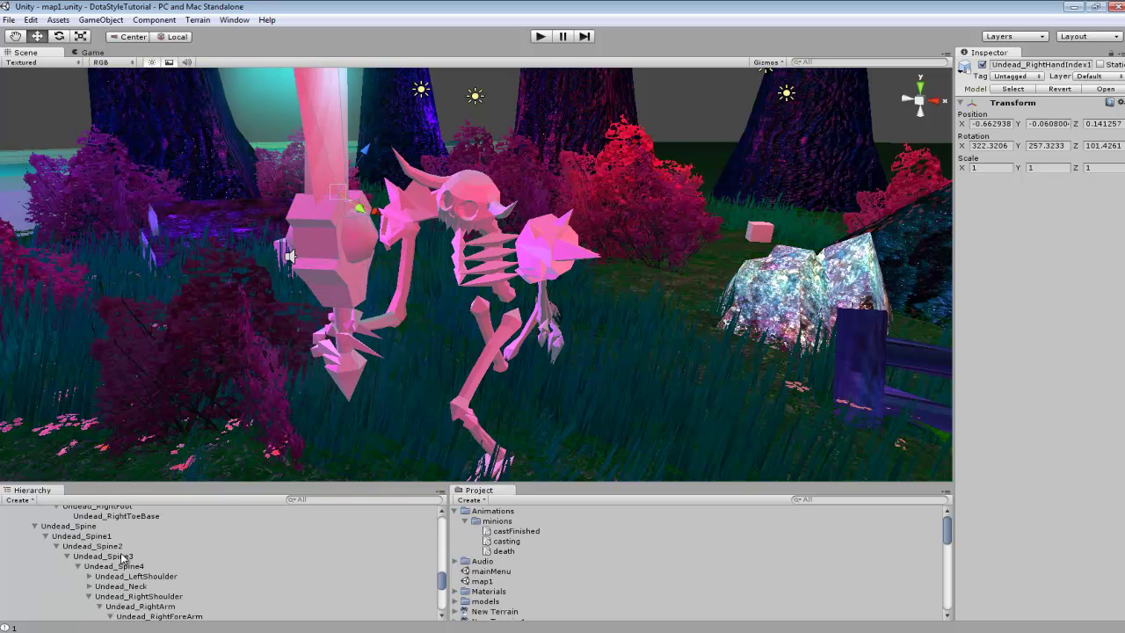
{"action": "scroll", "coordinate": [123, 549], "scroll_direction": "down", "scroll_amount": 2}
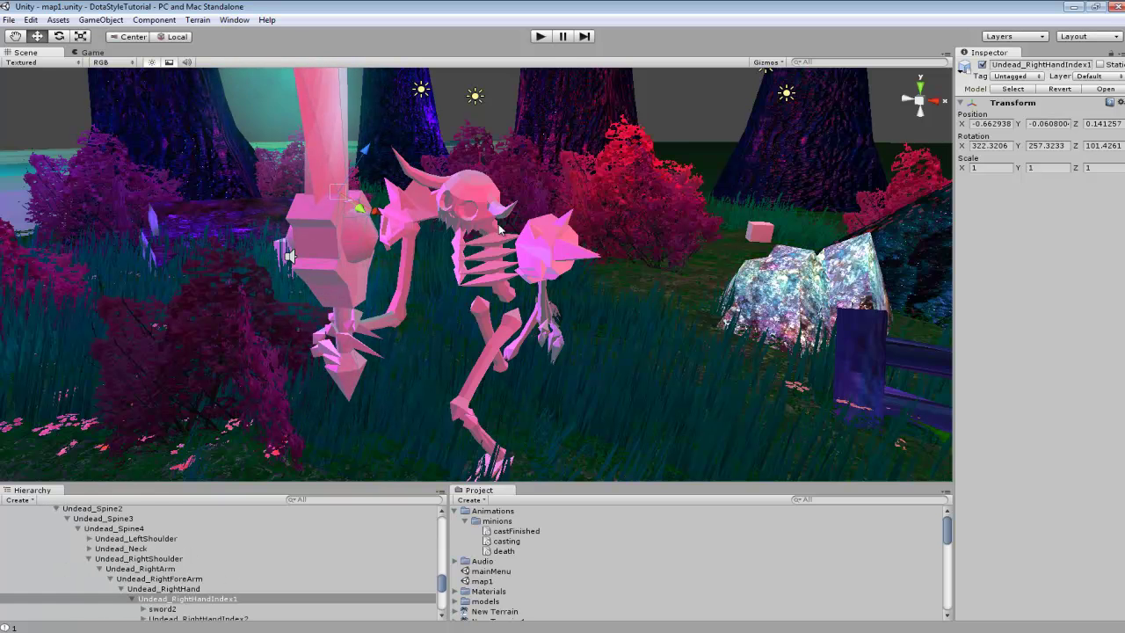
{"action": "left_click_drag", "start_coordinate": [546, 290], "coordinate": [560, 230], "text": "alt"}
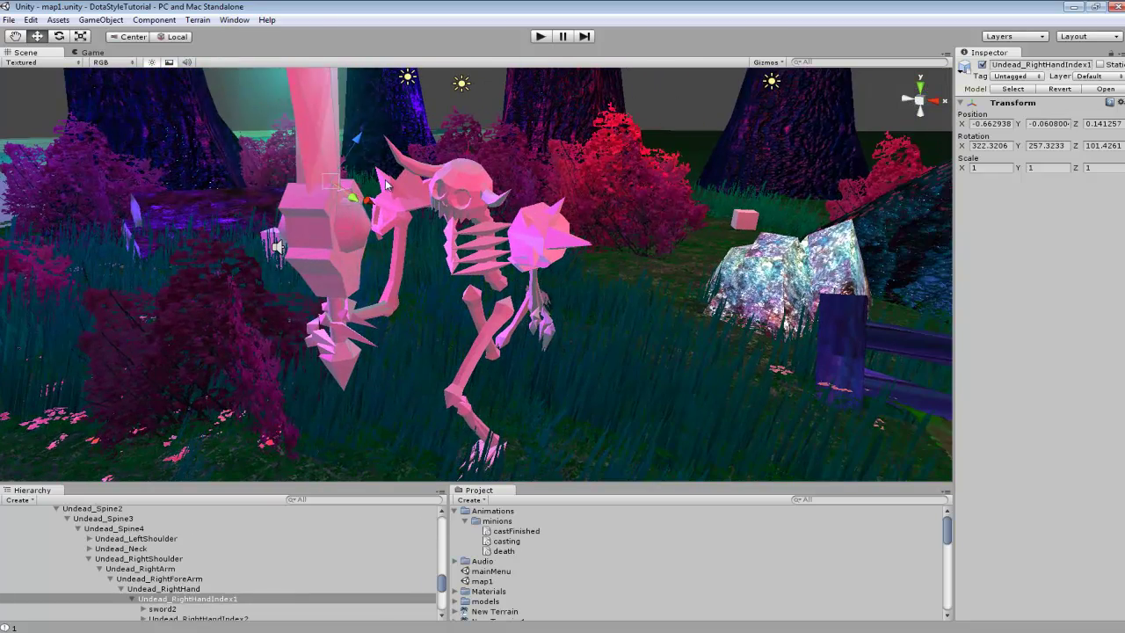
{"action": "left_click_drag", "start_coordinate": [481, 242], "coordinate": [554, 235], "text": "alt"}
{"action": "left_click_drag", "start_coordinate": [404, 253], "coordinate": [385, 127], "text": "alt"}
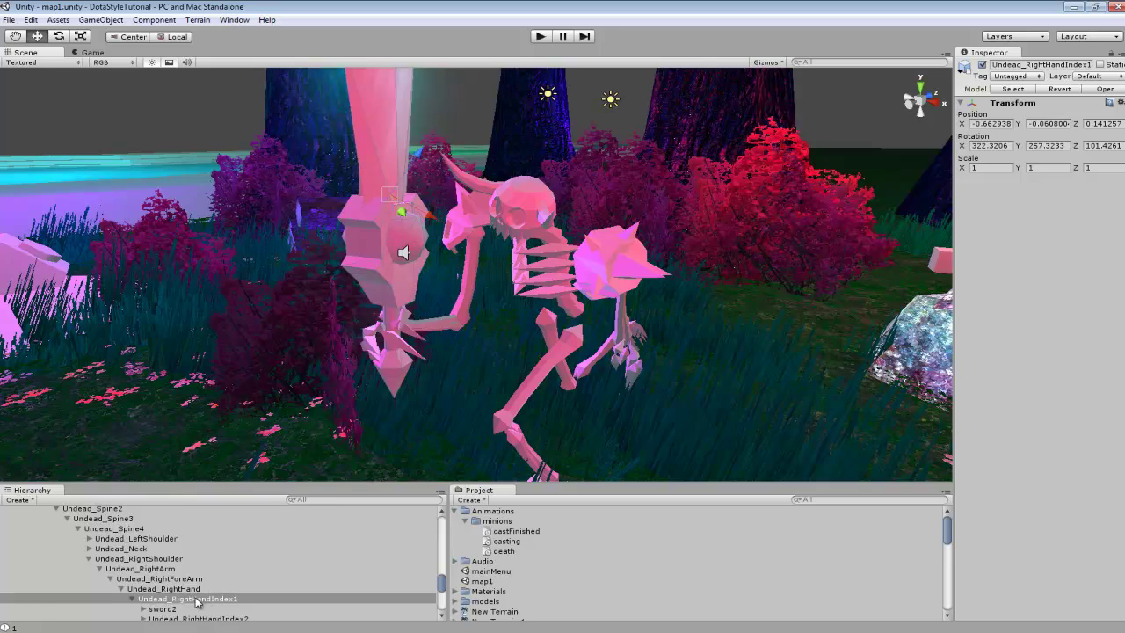
Step: Select sword2 under Undead_RightHandIndex1 and examine how it sits in the skeleton's hand
{"action": "scroll", "coordinate": [202, 594], "scroll_direction": "down", "scroll_amount": 2}
{"action": "left_click", "coordinate": [163, 571]}
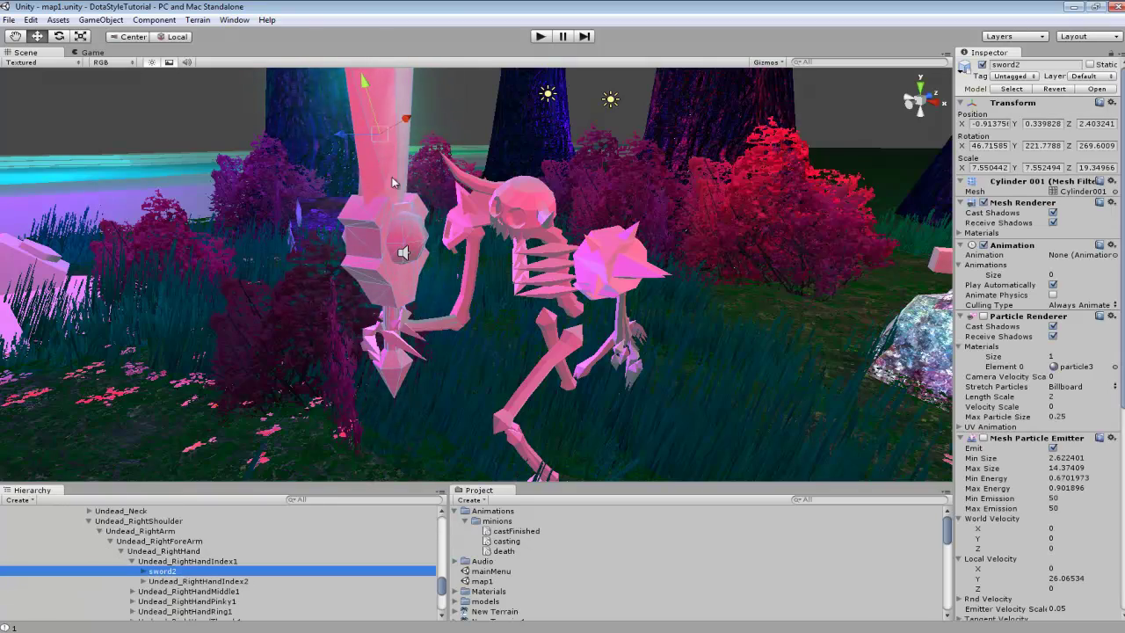
{"action": "left_click_drag", "start_coordinate": [368, 196], "coordinate": [374, 172], "text": "alt"}
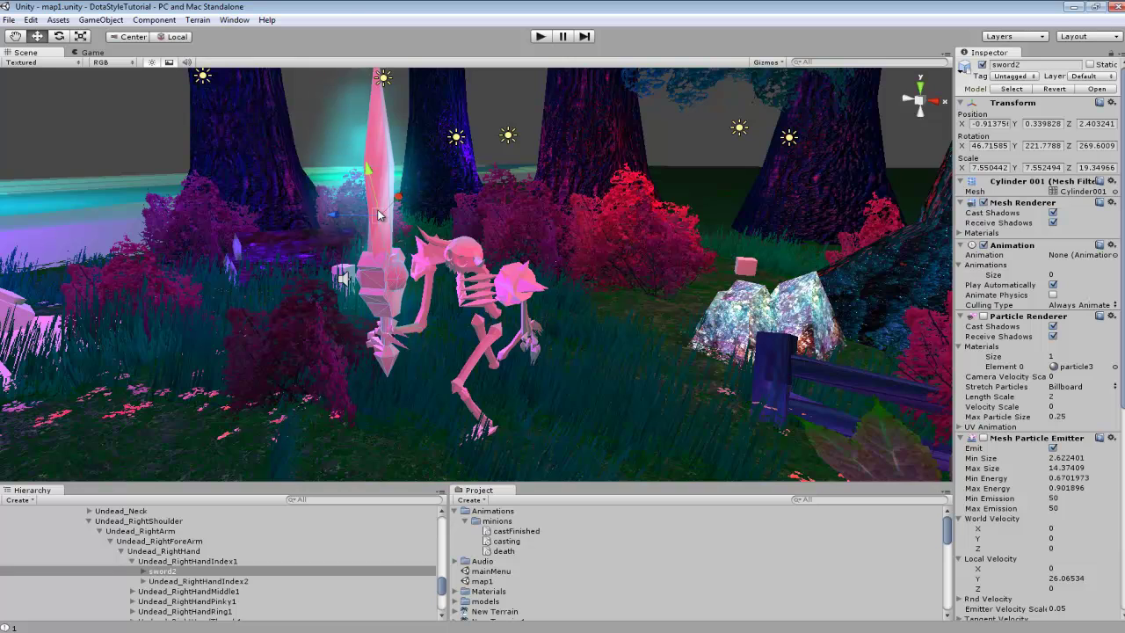
{"action": "left_click_drag", "start_coordinate": [380, 228], "coordinate": [427, 249], "text": "alt"}
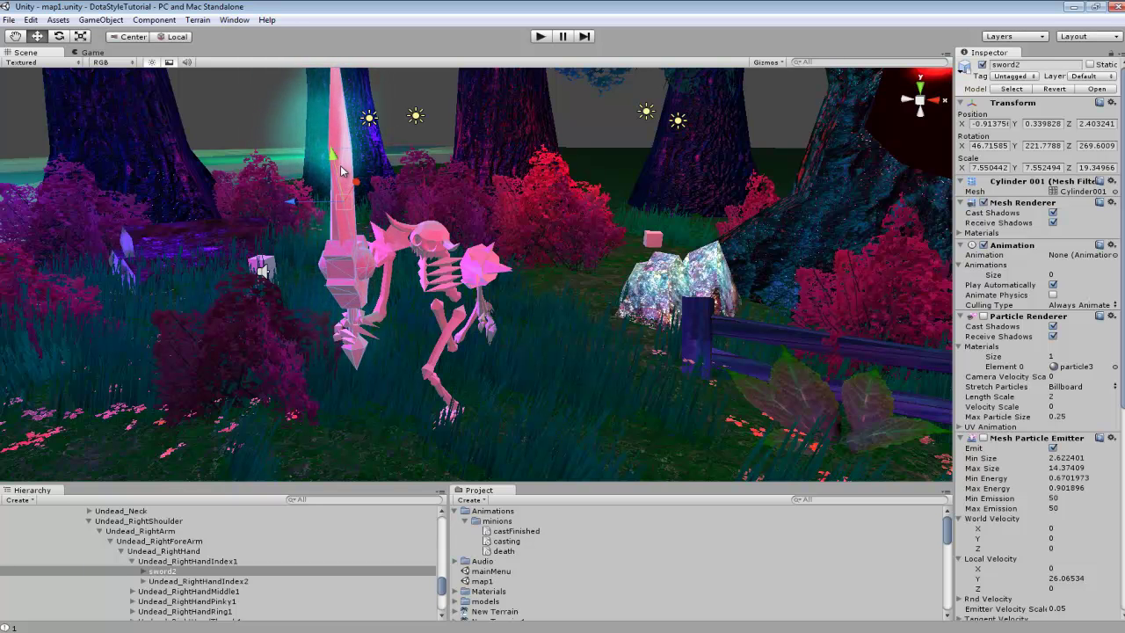
{"action": "left_click_drag", "start_coordinate": [373, 291], "coordinate": [400, 187], "text": "alt"}
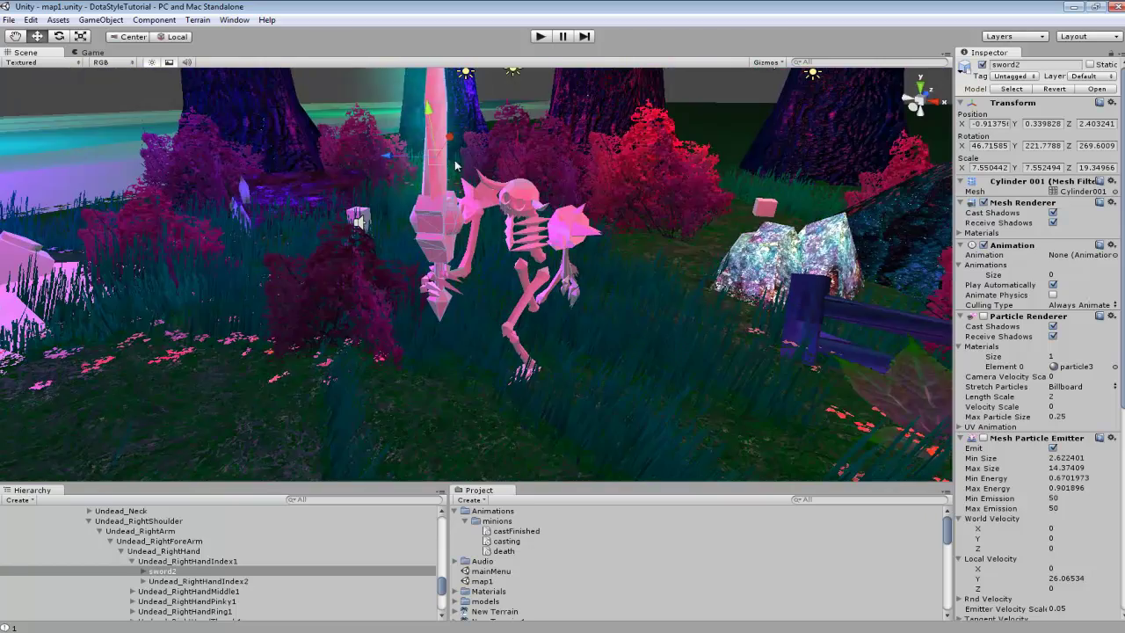
{"action": "right_click_drag", "start_coordinate": [455, 165], "coordinate": [180, 280]}
{"action": "right_click_drag", "start_coordinate": [325, 316], "coordinate": [507, 290]}
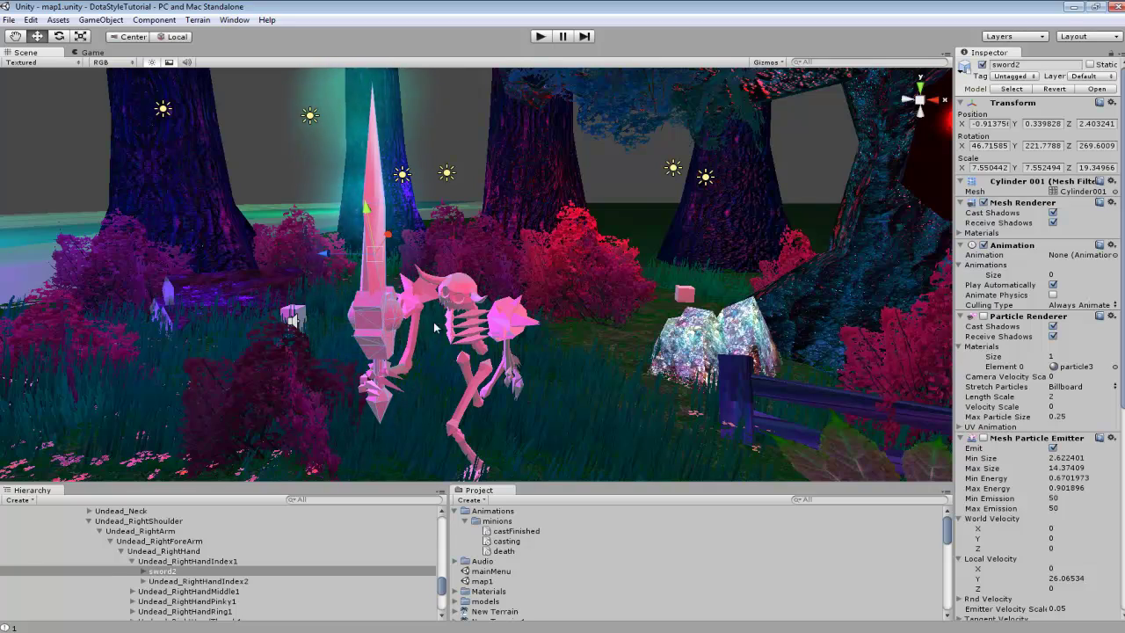
{"action": "right_click_drag", "start_coordinate": [395, 331], "coordinate": [414, 357]}
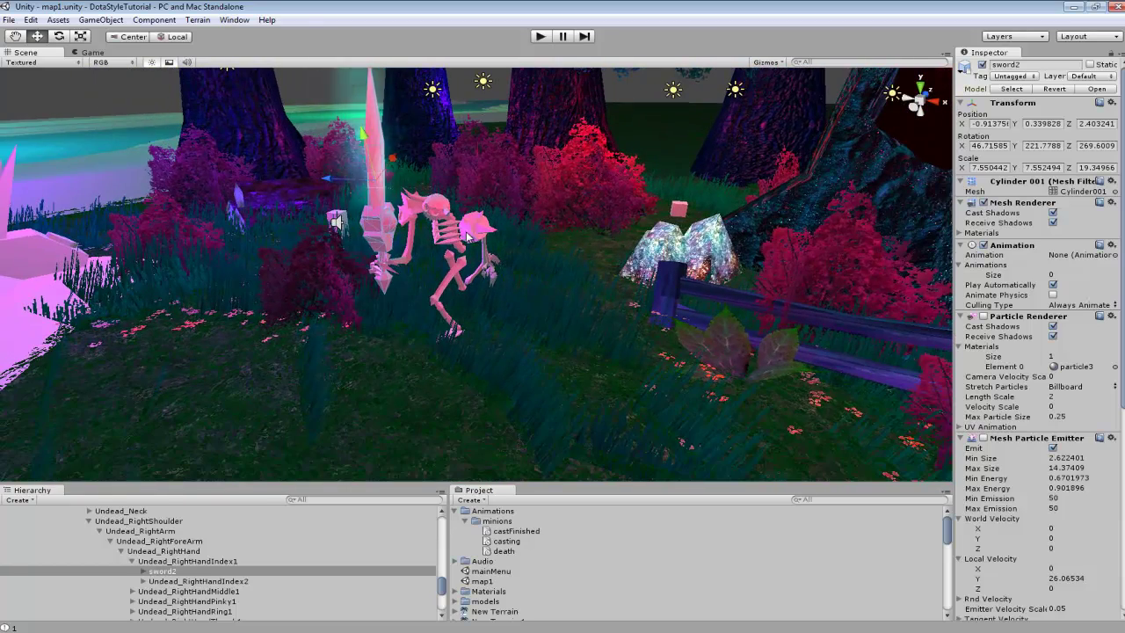
{"action": "mouse_move", "coordinate": [469, 235]}
{"action": "right_mouse_down"}
{"action": "mouse_move", "coordinate": [506, 232]}
{"action": "mouse_move", "coordinate": [457, 231]}
{"action": "right_mouse_up"}
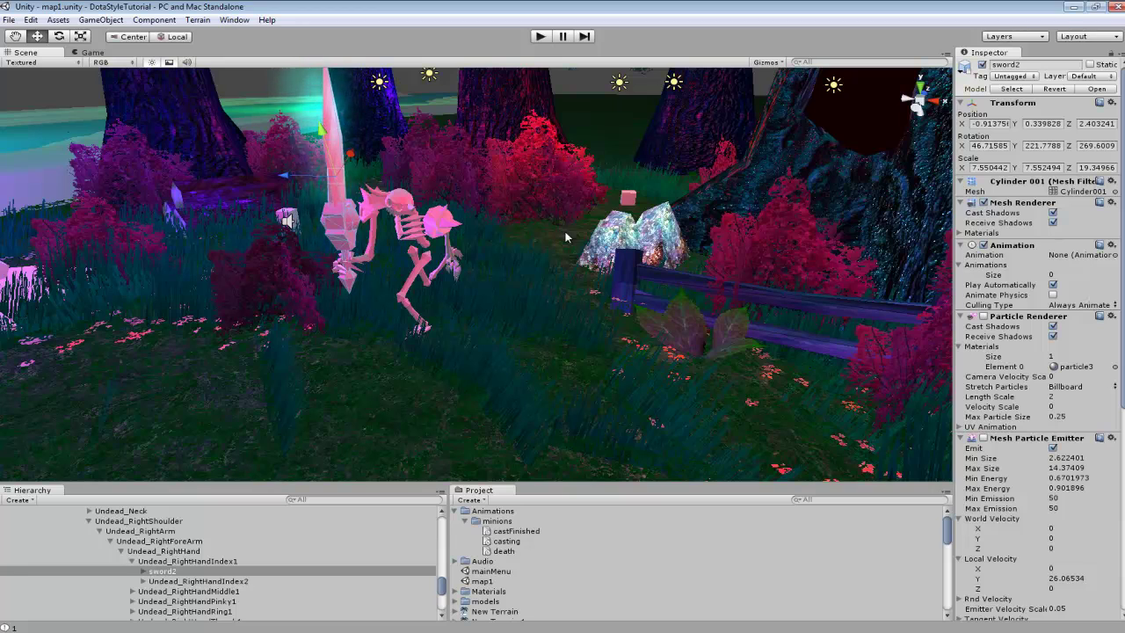
{"action": "right_click_drag", "start_coordinate": [463, 290], "coordinate": [490, 167]}
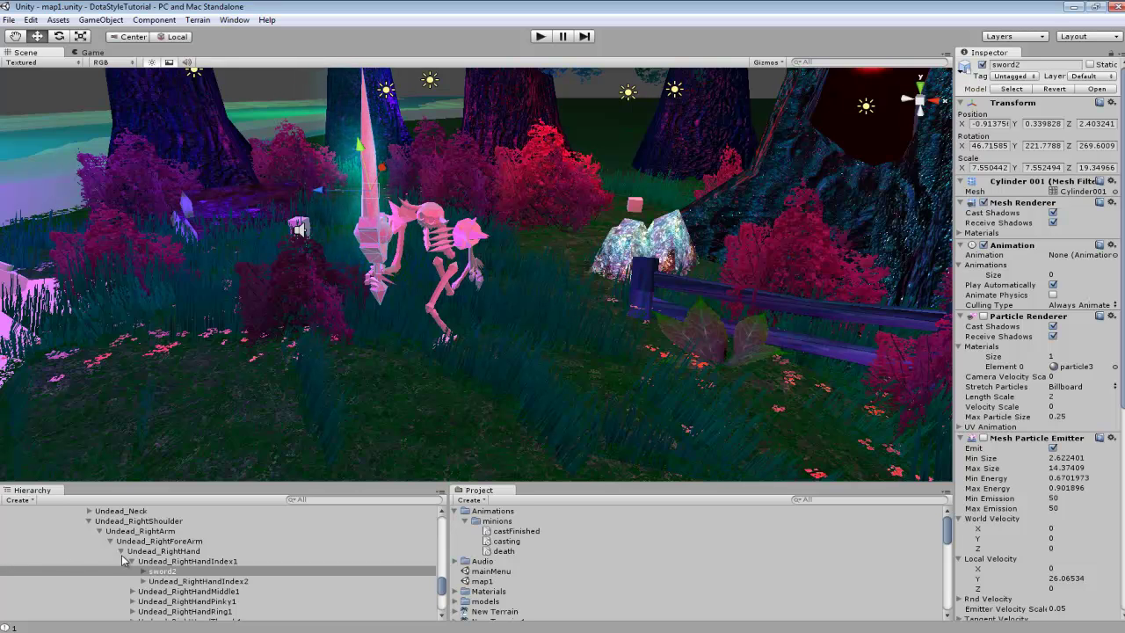
{"action": "mouse_move", "coordinate": [530, 257]}
{"action": "right_mouse_down"}
{"action": "mouse_move", "coordinate": [516, 269]}
{"action": "mouse_move", "coordinate": [499, 246]}
{"action": "mouse_move", "coordinate": [533, 231]}
{"action": "mouse_move", "coordinate": [515, 242]}
{"action": "right_mouse_up"}
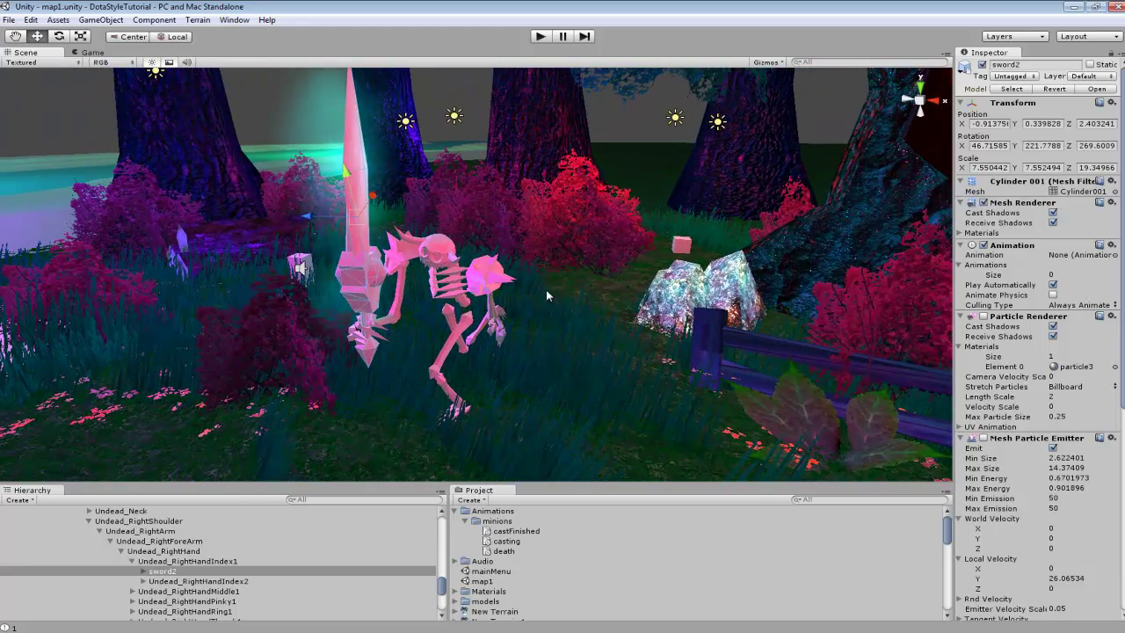
{"action": "mouse_move", "coordinate": [397, 262]}
{"action": "right_mouse_down"}
{"action": "mouse_move", "coordinate": [466, 263]}
{"action": "mouse_move", "coordinate": [405, 271]}
{"action": "right_mouse_up"}
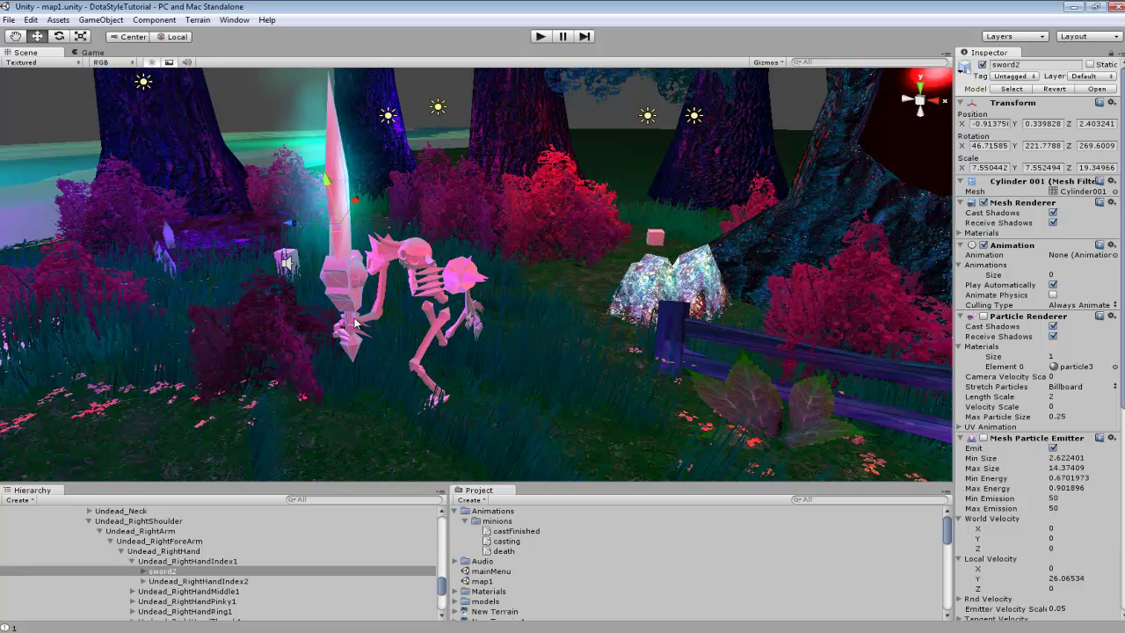
{"action": "left_click", "coordinate": [141, 20]}
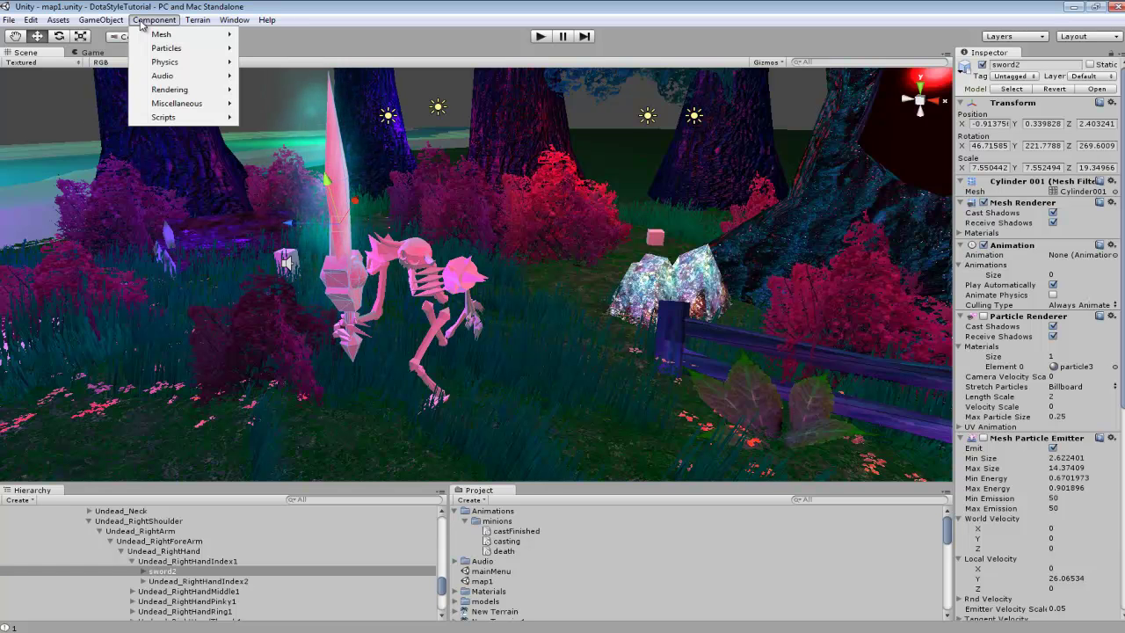
{"action": "mouse_move", "coordinate": [113, 26]}
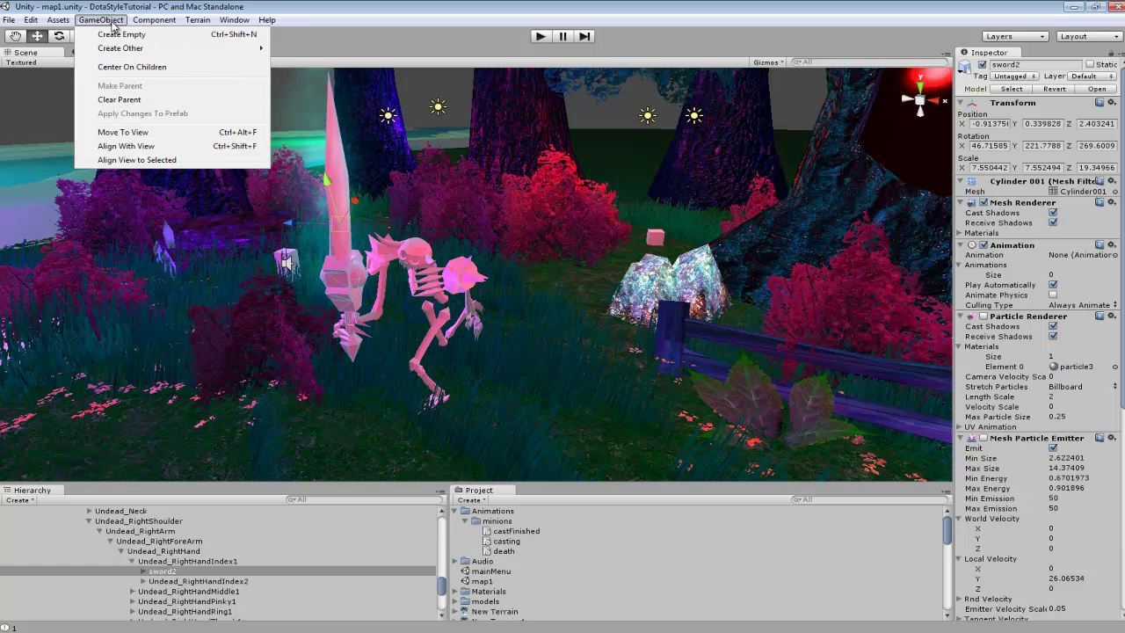
{"action": "left_click", "coordinate": [306, 3]}
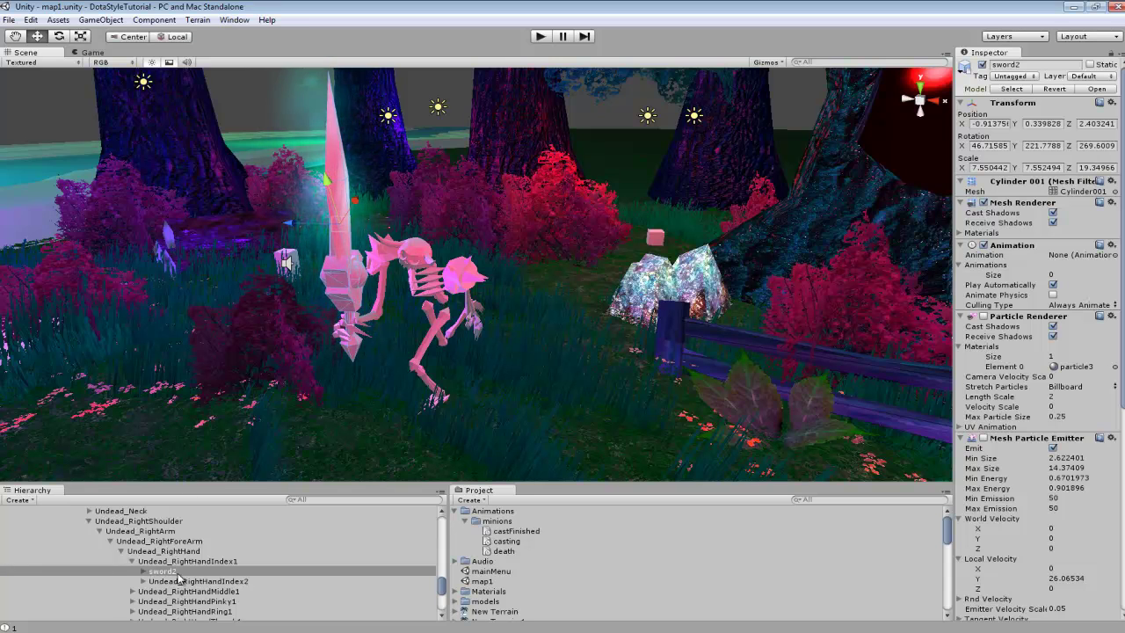
{"action": "right_click_drag", "start_coordinate": [613, 189], "coordinate": [587, 197]}
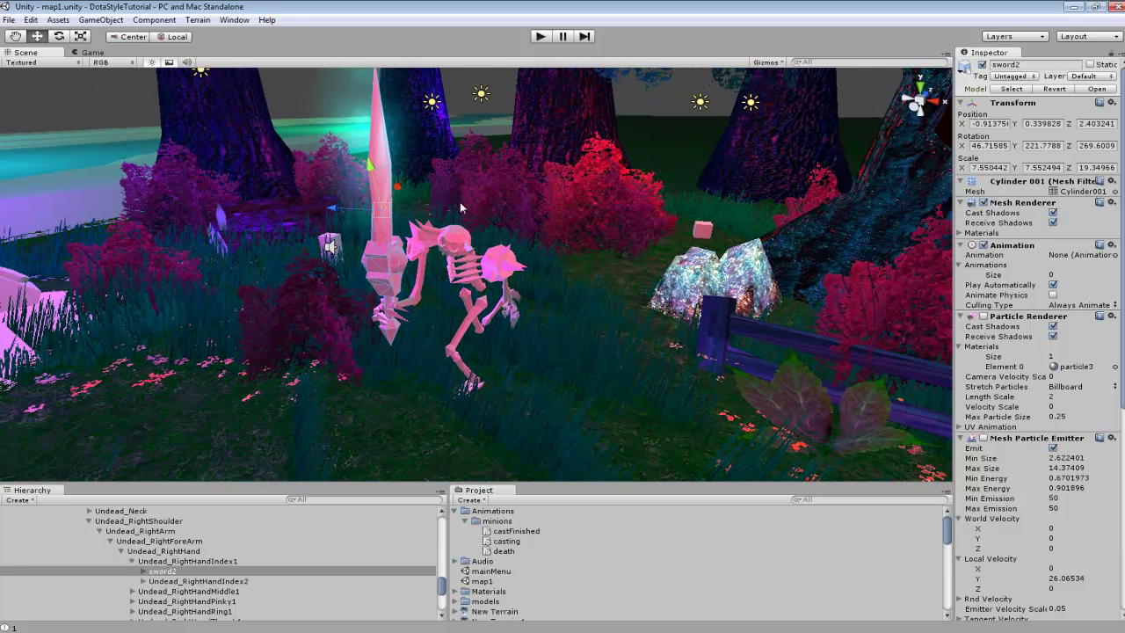
{"action": "right_click_drag", "start_coordinate": [415, 227], "coordinate": [344, 194]}
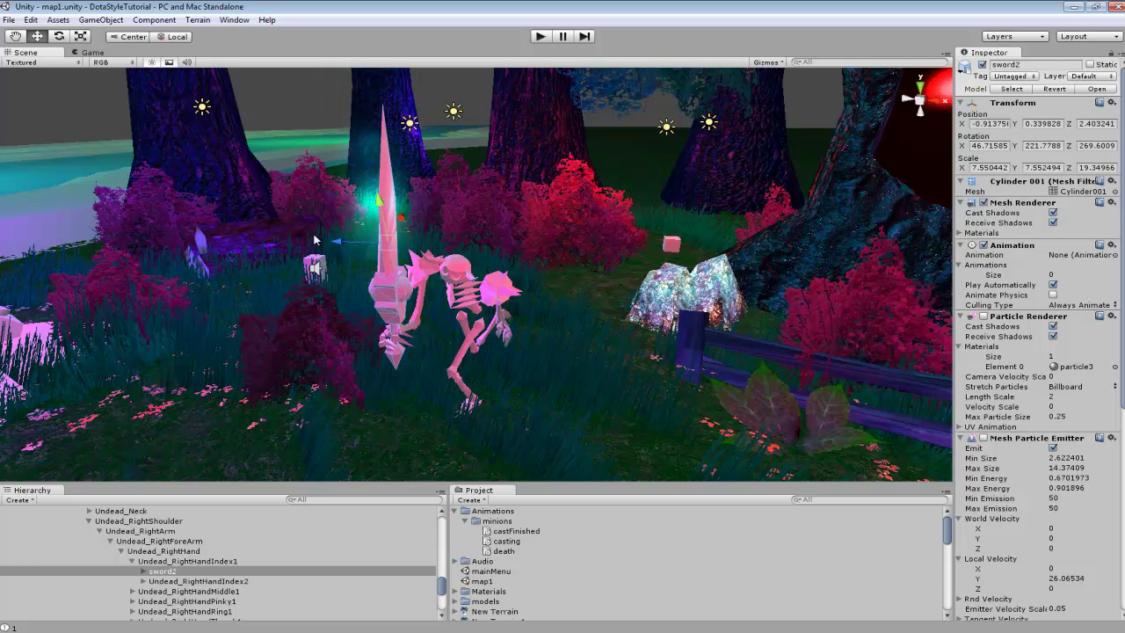
{"action": "right_click_drag", "start_coordinate": [398, 349], "coordinate": [455, 250]}
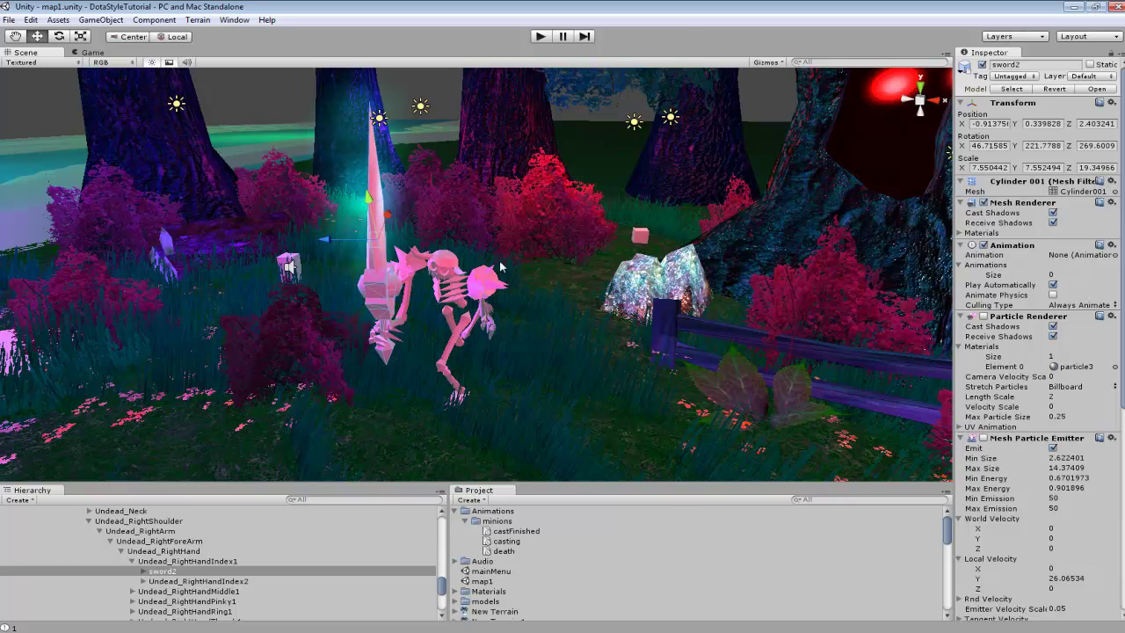
{"action": "right_click_drag", "start_coordinate": [572, 282], "coordinate": [573, 262]}
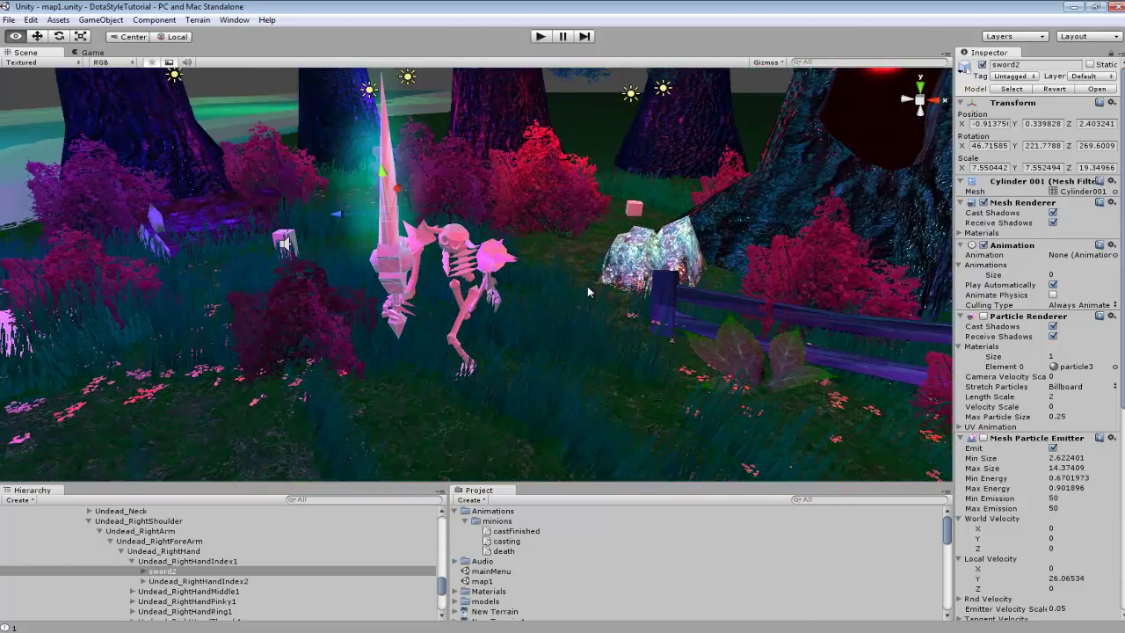
Step: Play-test the scene, watch how the sword moves with the skeleton's right hand near and far, and stop the game
{"action": "mouse_move", "coordinate": [587, 286]}
{"action": "right_mouse_down"}
{"action": "mouse_move", "coordinate": [573, 292]}
{"action": "mouse_move", "coordinate": [576, 283]}
{"action": "mouse_move", "coordinate": [596, 308]}
{"action": "mouse_move", "coordinate": [596, 247]}
{"action": "mouse_move", "coordinate": [570, 302]}
{"action": "mouse_move", "coordinate": [570, 273]}
{"action": "mouse_move", "coordinate": [590, 276]}
{"action": "mouse_move", "coordinate": [570, 281]}
{"action": "right_mouse_up"}
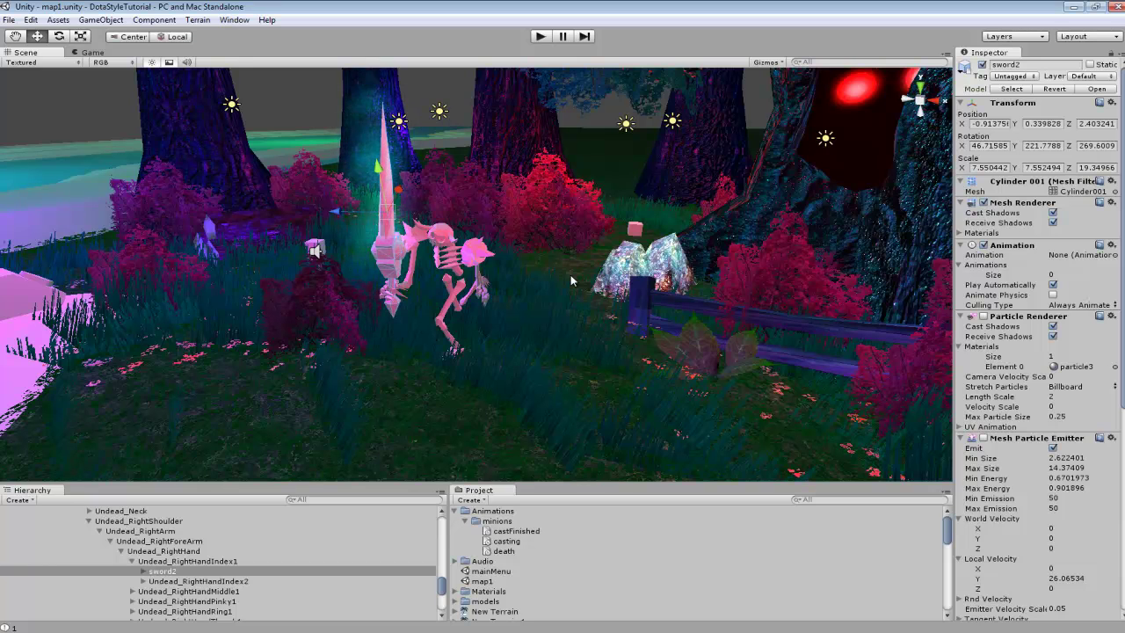
{"action": "mouse_move", "coordinate": [571, 280]}
{"action": "right_mouse_down"}
{"action": "mouse_move", "coordinate": [600, 294]}
{"action": "mouse_move", "coordinate": [568, 281]}
{"action": "mouse_move", "coordinate": [577, 304]}
{"action": "mouse_move", "coordinate": [574, 288]}
{"action": "right_mouse_up"}
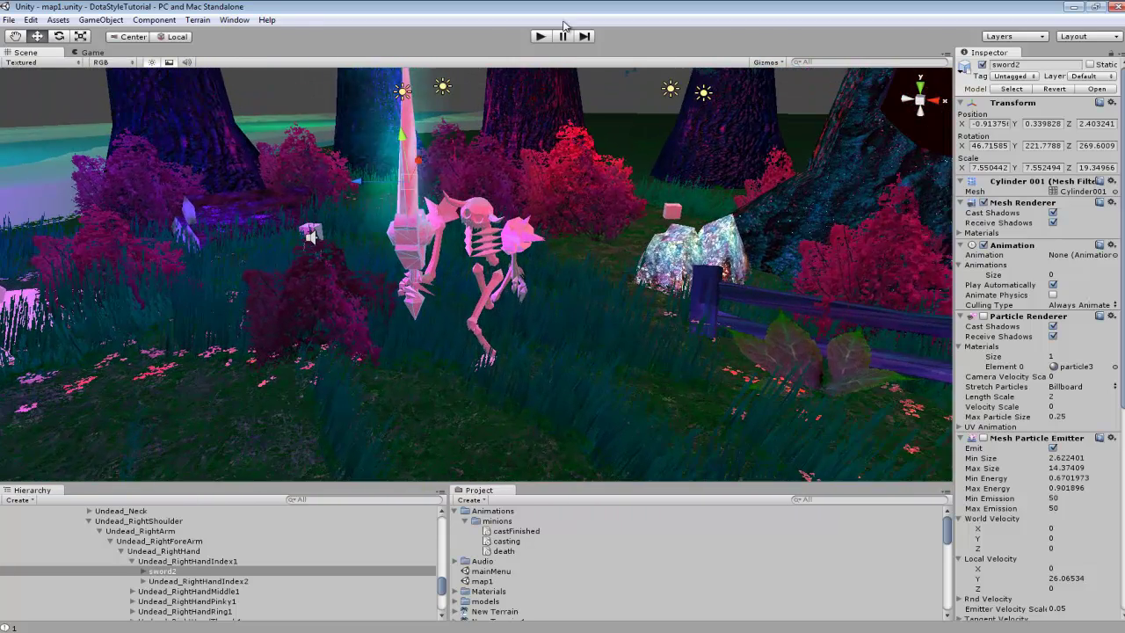
{"action": "left_click", "coordinate": [542, 37]}
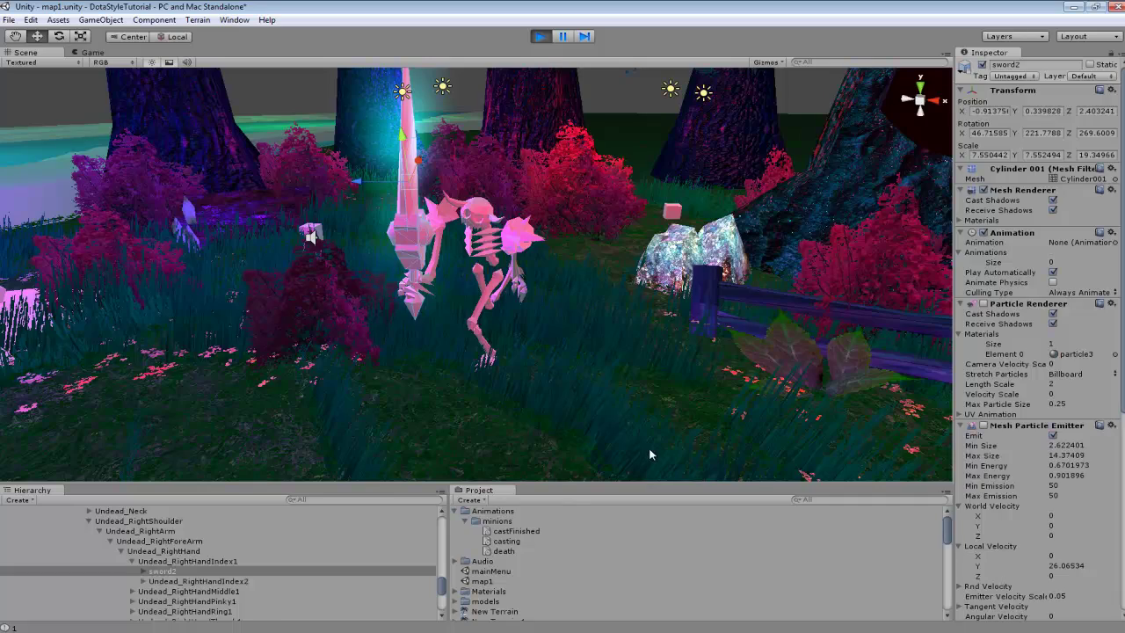
{"action": "scroll", "coordinate": [660, 322], "scroll_direction": "up", "scroll_amount": 3}
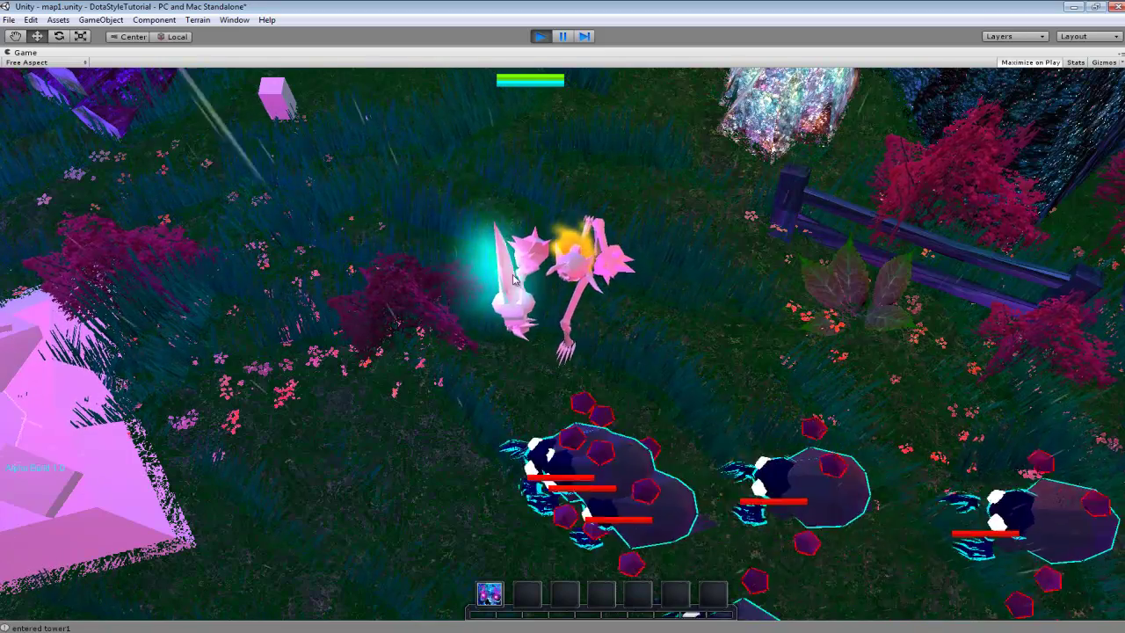
{"action": "scroll", "coordinate": [565, 278], "scroll_direction": "down", "scroll_amount": 3}
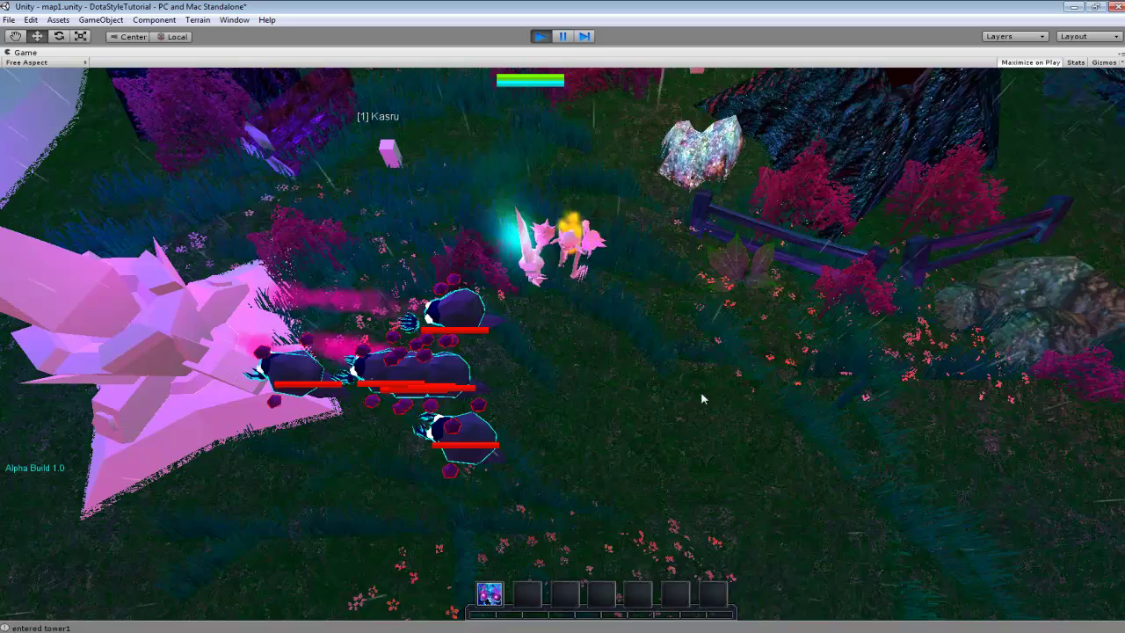
{"action": "mouse_move", "coordinate": [1016, 401]}
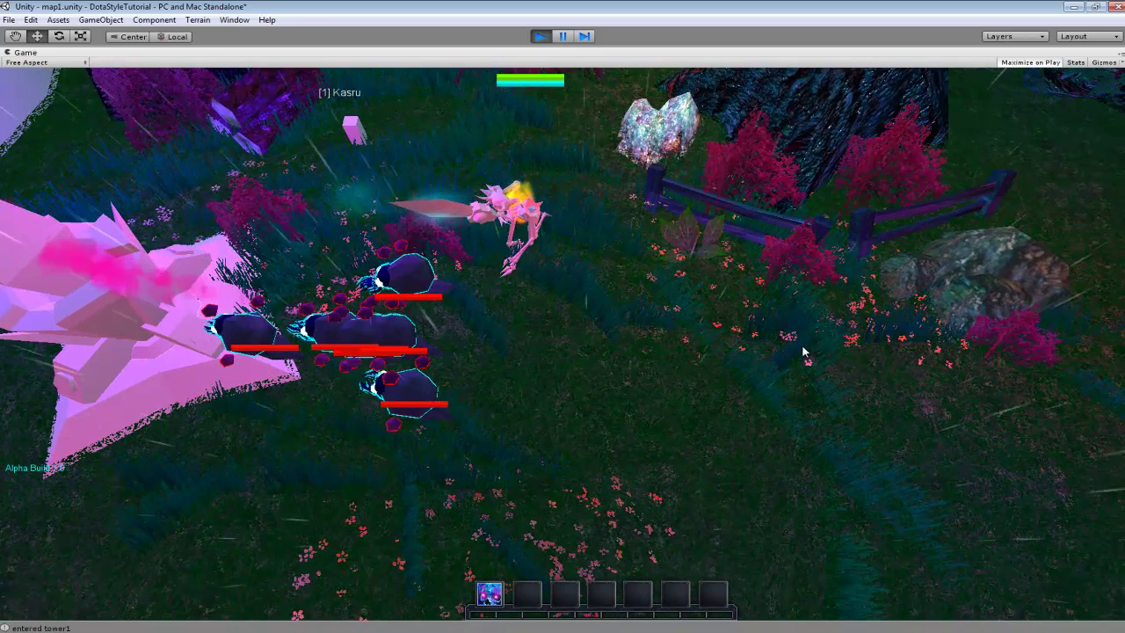
{"action": "mouse_move", "coordinate": [663, 5]}
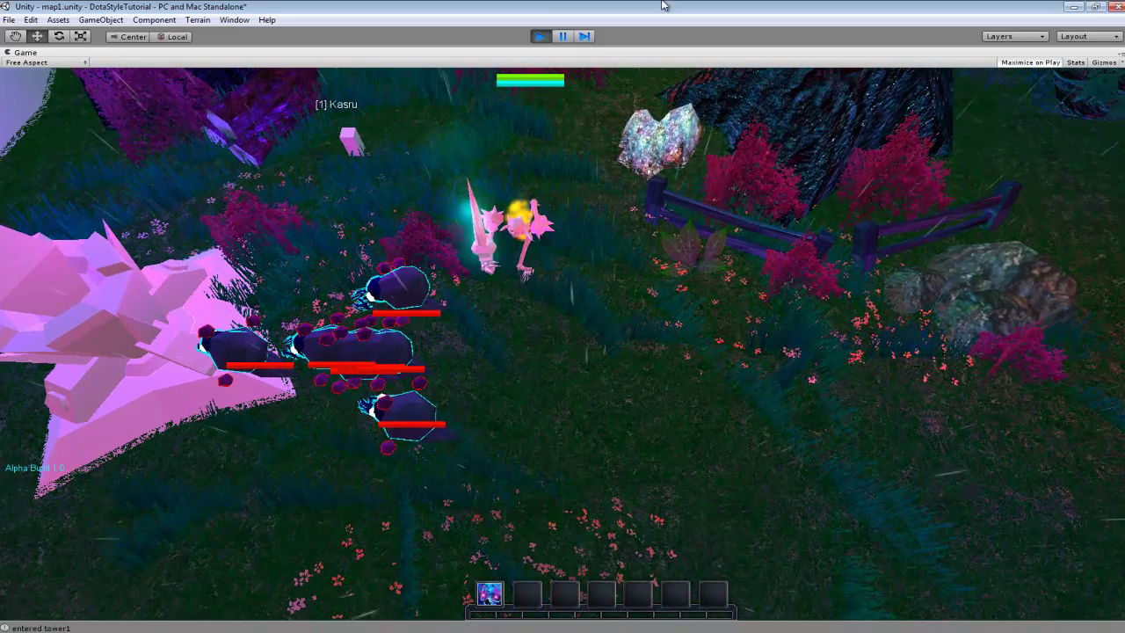
{"action": "left_click", "coordinate": [540, 36]}
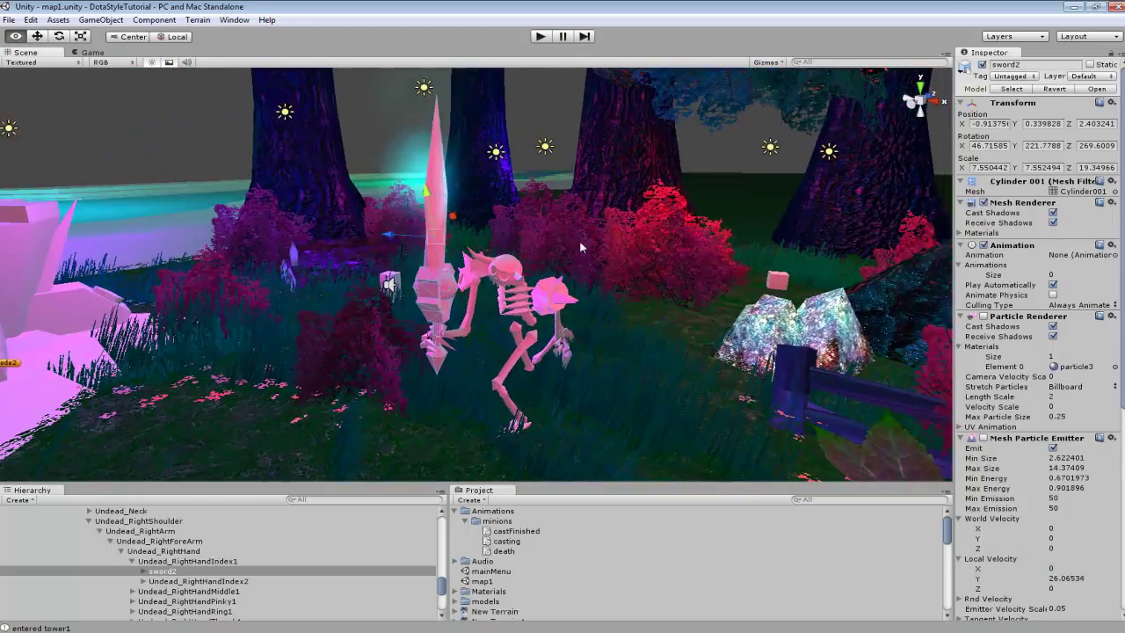
Step: Select the swordparticle emitter around the sword's blade to inspect its particle settings
{"action": "left_click_drag", "start_coordinate": [580, 242], "coordinate": [528, 232], "text": "alt"}
{"action": "scroll", "coordinate": [528, 232], "scroll_direction": "up", "scroll_amount": 2}
{"action": "left_click", "coordinate": [472, 108]}
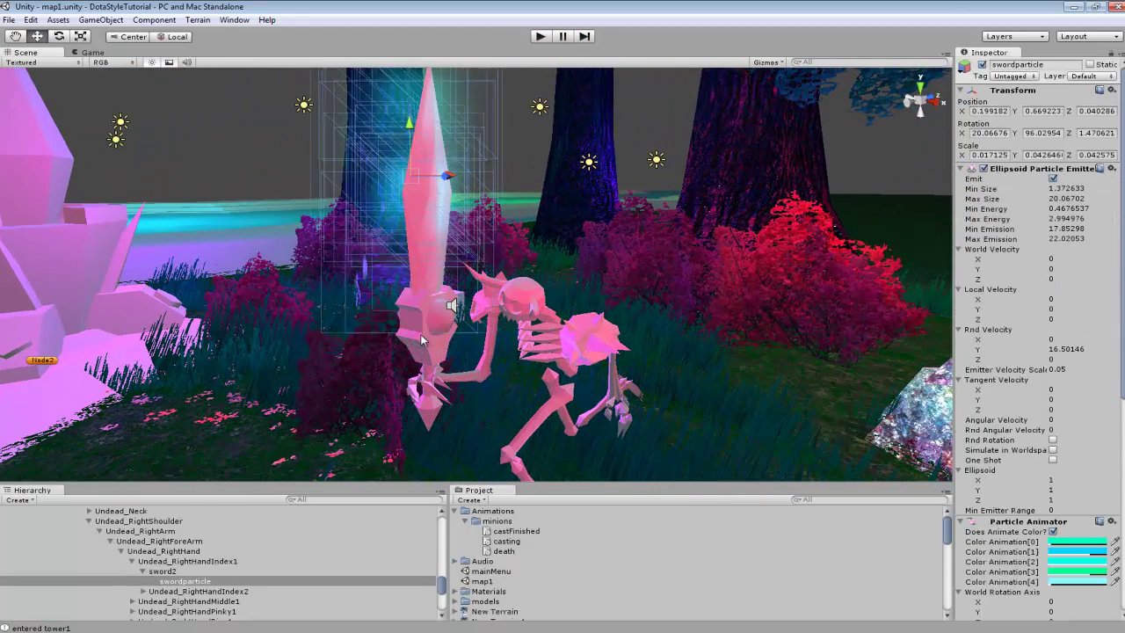
Step: Reselect sword2 and examine from several angles how its grip sits in the skeleton's right hand
{"action": "left_click", "coordinate": [428, 248]}
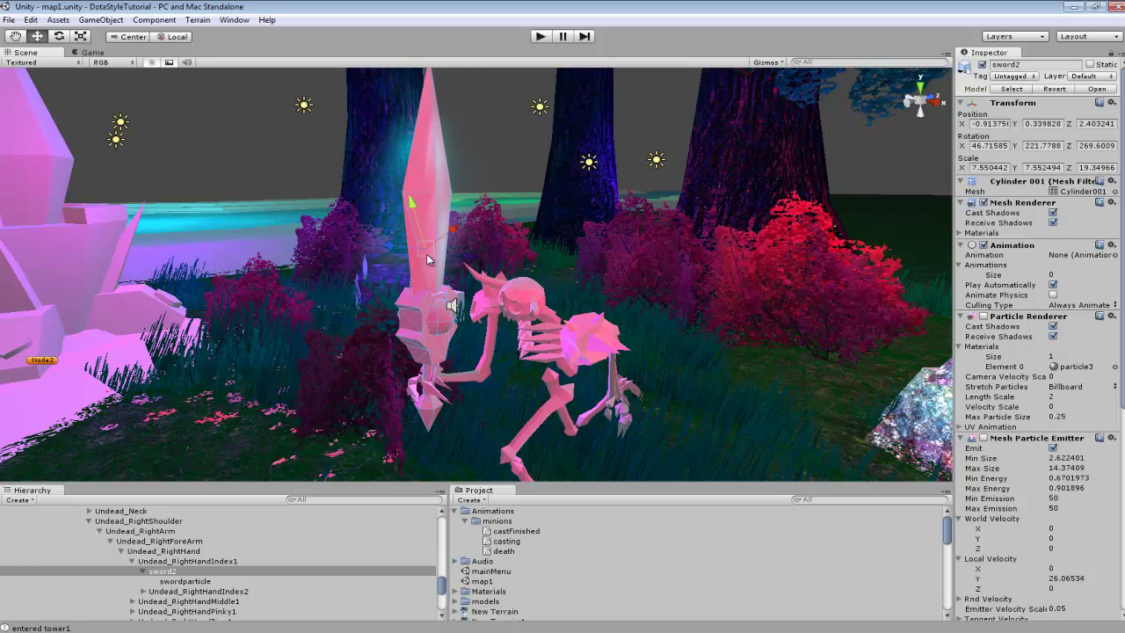
{"action": "left_click_drag", "start_coordinate": [439, 382], "coordinate": [438, 297], "text": "alt"}
{"action": "scroll", "coordinate": [438, 298], "scroll_direction": "down", "scroll_amount": 3}
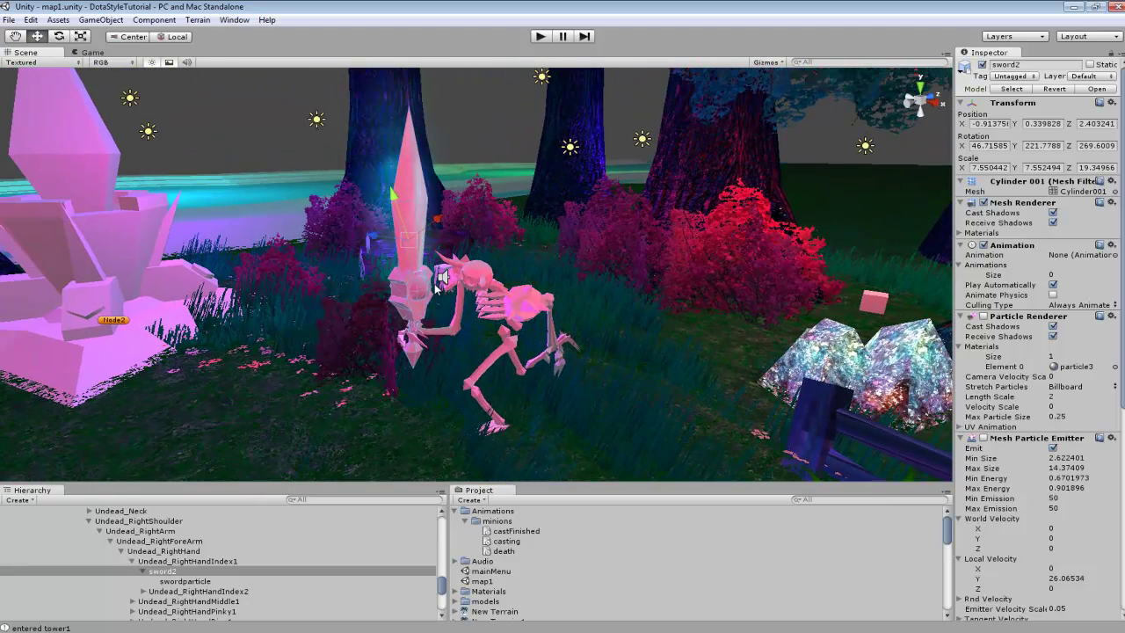
{"action": "left_click_drag", "start_coordinate": [387, 233], "coordinate": [428, 264], "text": "alt"}
{"action": "scroll", "coordinate": [427, 264], "scroll_direction": "up", "scroll_amount": 3}
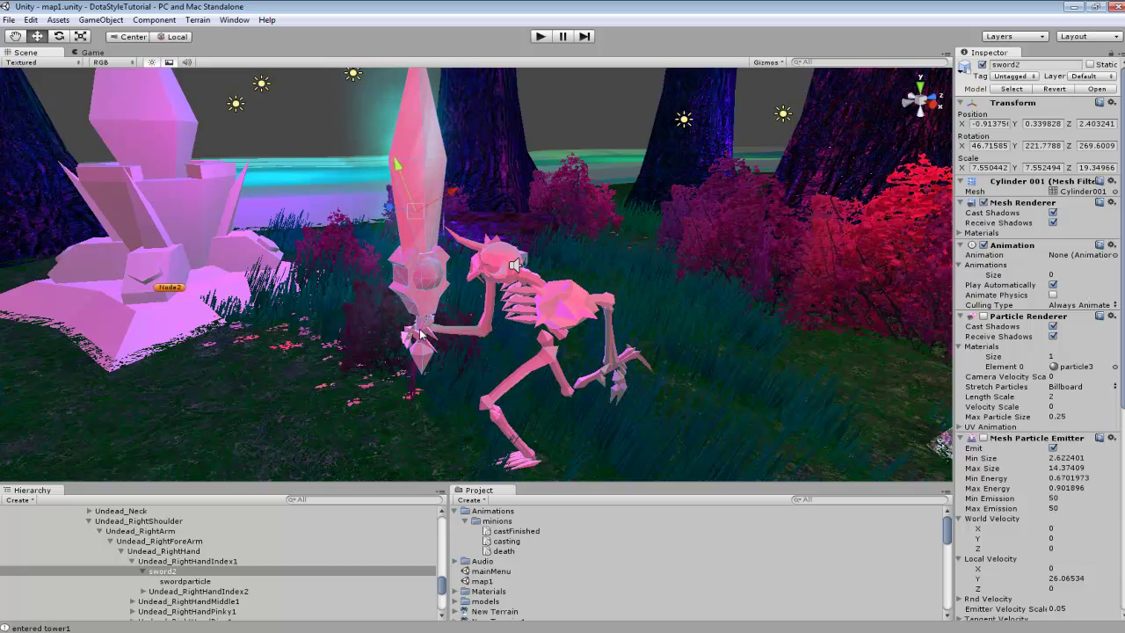
{"action": "left_click_drag", "start_coordinate": [400, 318], "coordinate": [717, 367], "text": "alt"}
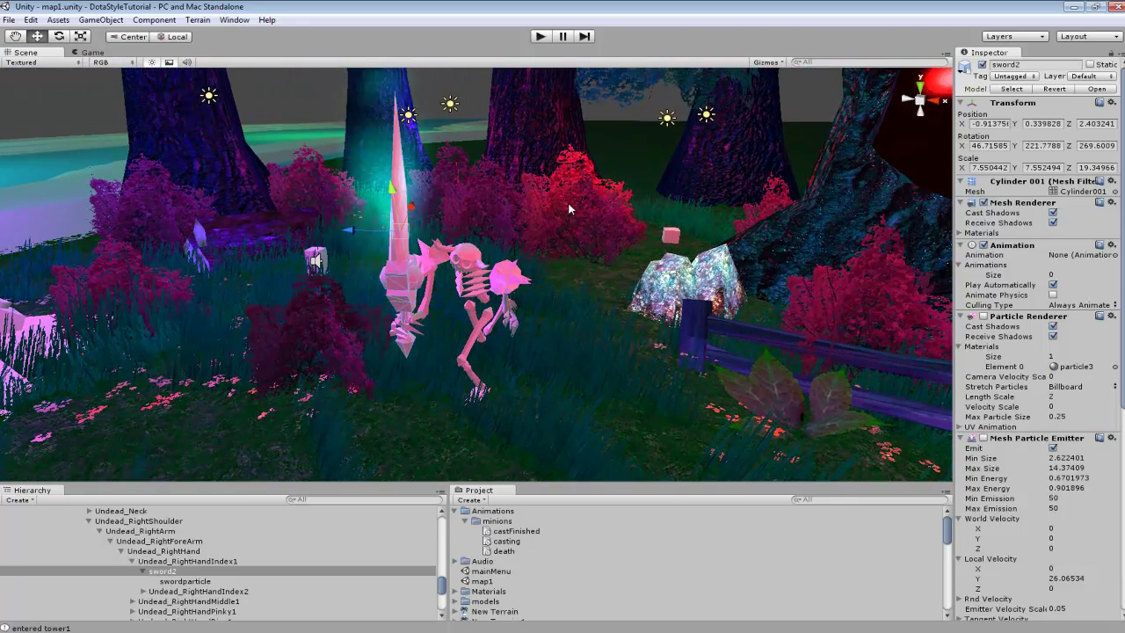